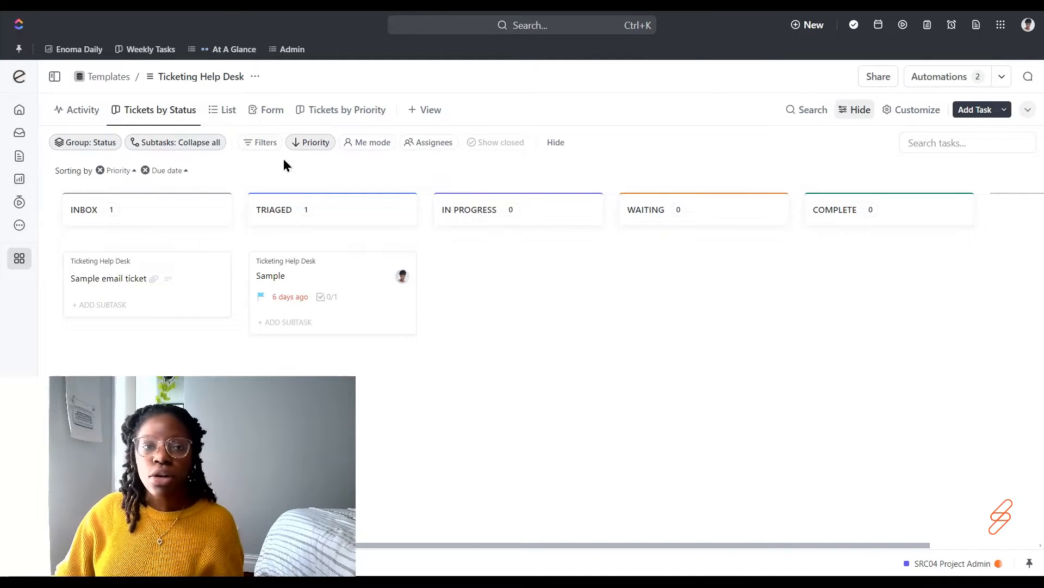
- Open the Sample email ticket in the Inbox column and review its description and custom fields
mouse_move(203, 276)
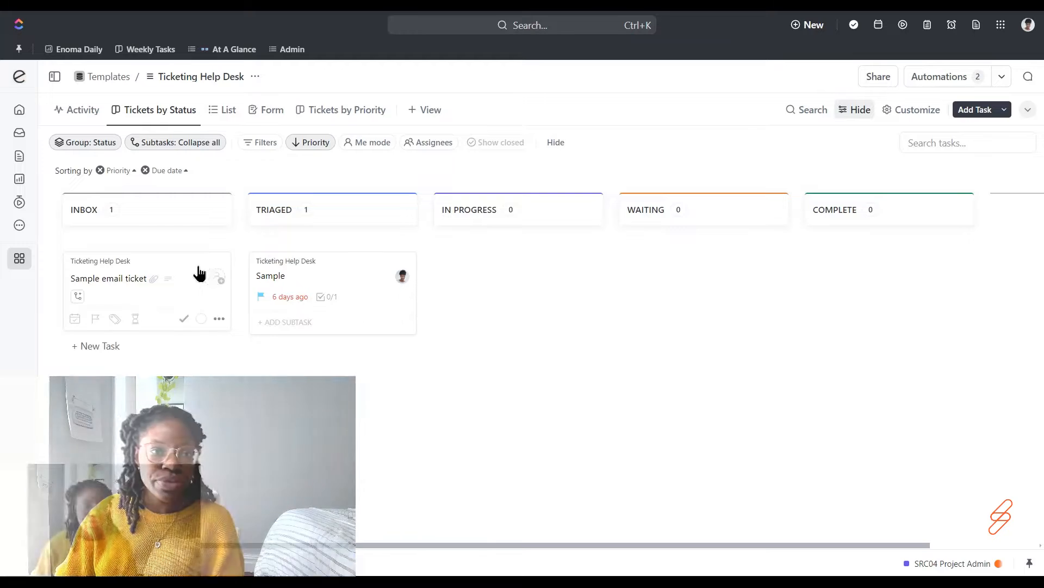
click(199, 272)
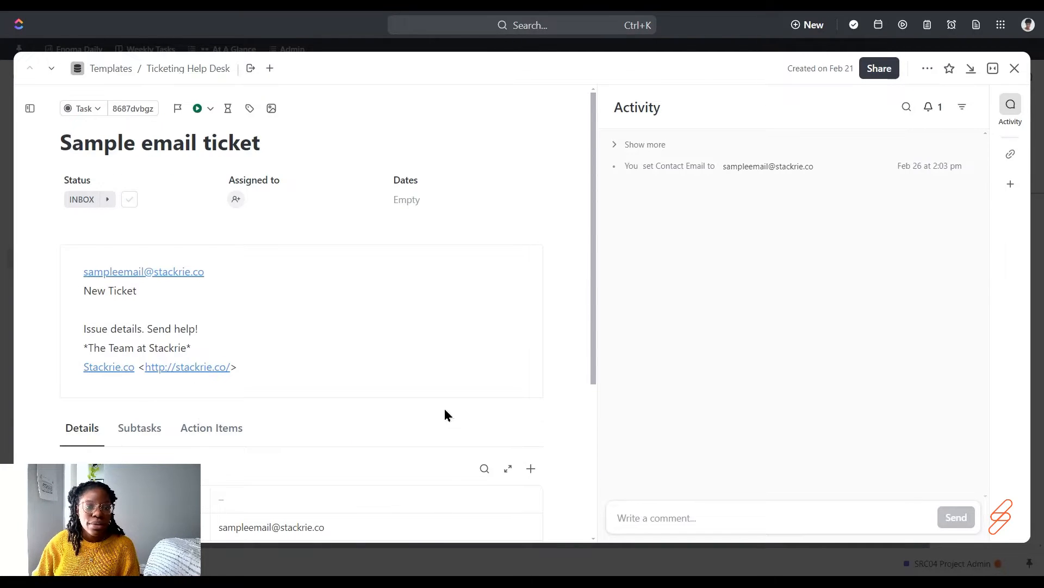
scroll(394, 278, down, 2)
scroll(320, 215, up, 2)
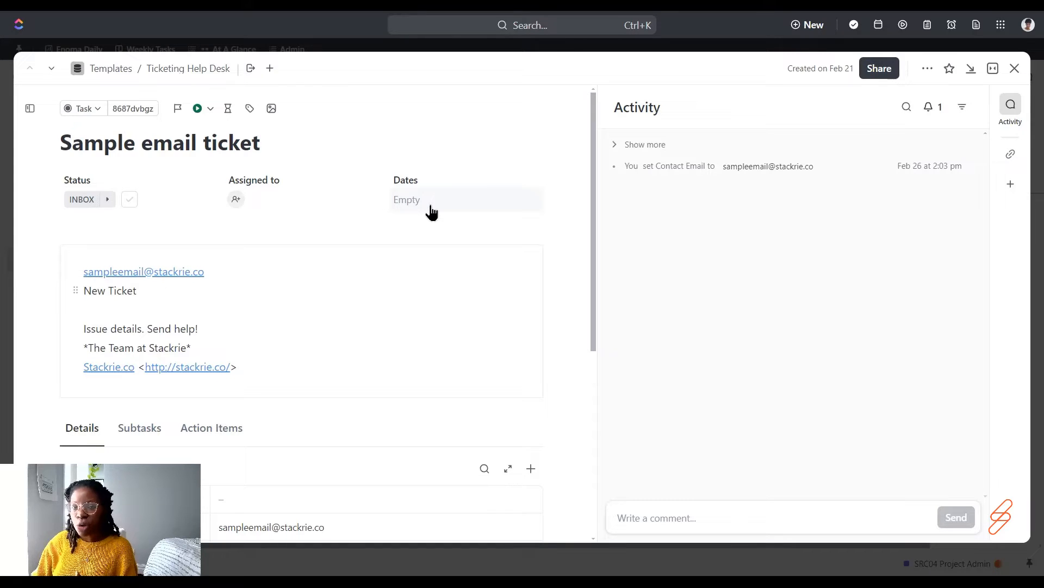
scroll(253, 218, down, 4)
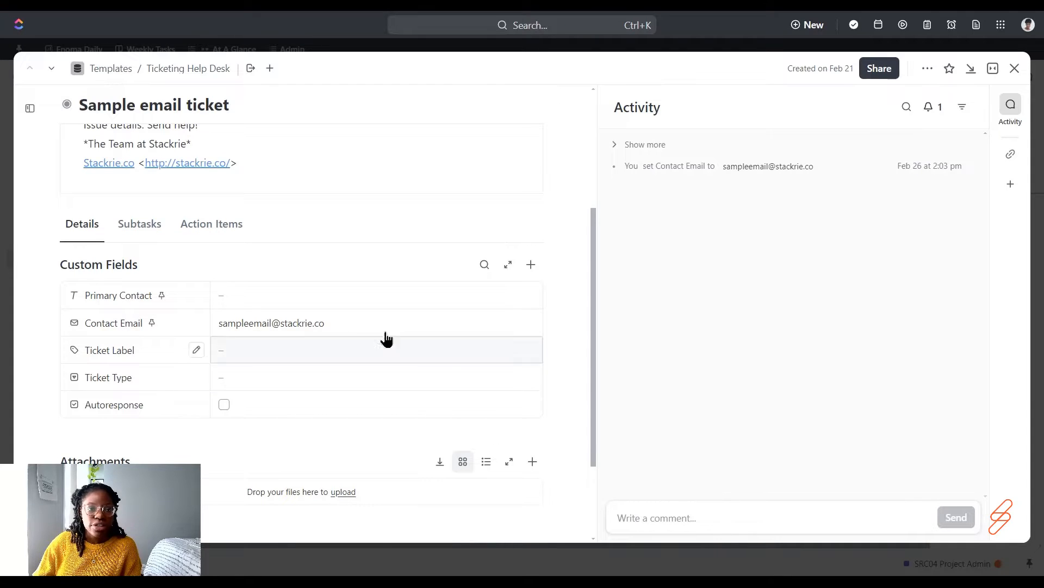
click(256, 297)
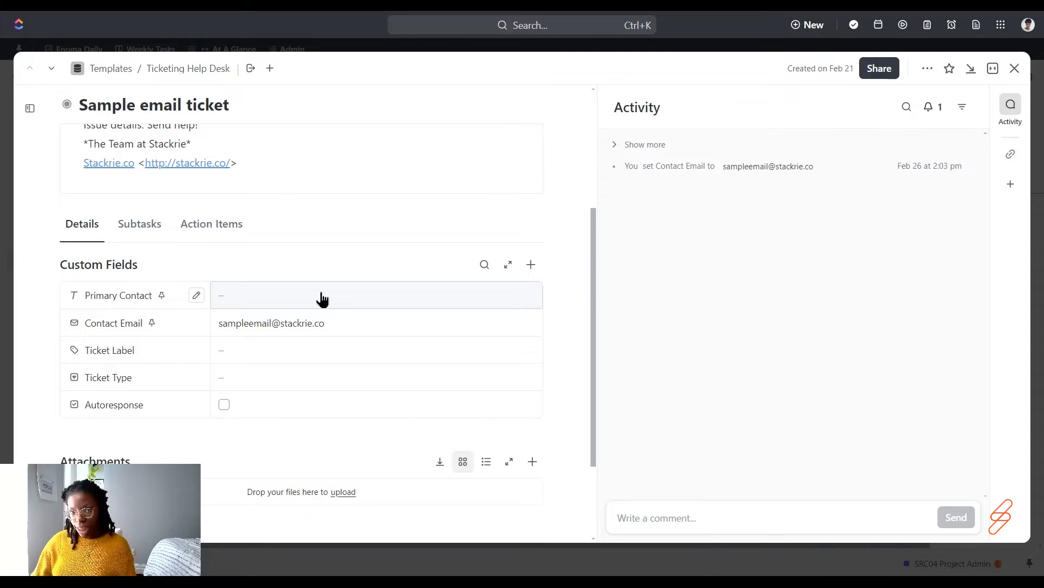
scroll(329, 264, up, 2)
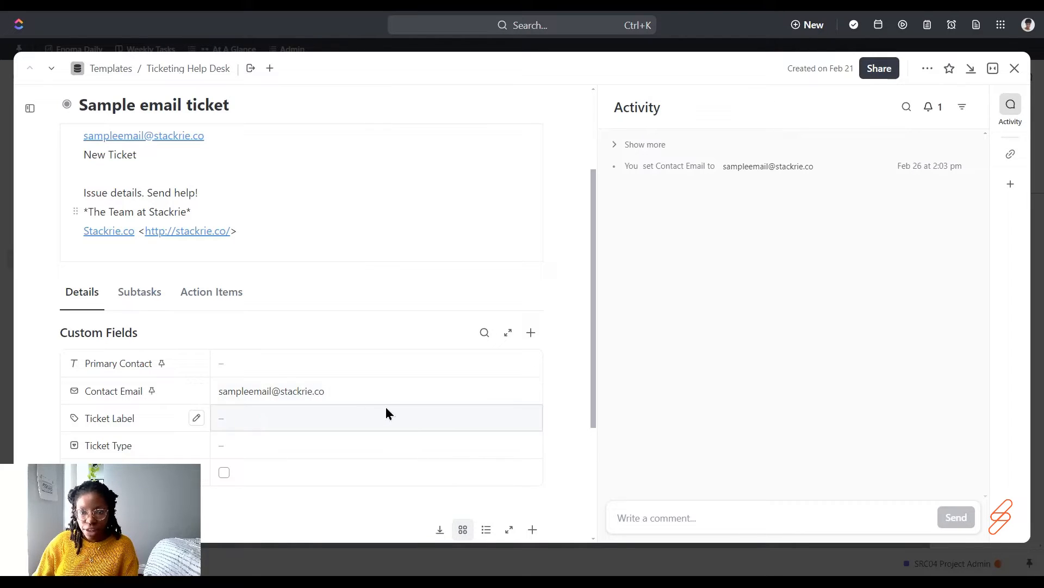
scroll(294, 403, down, 1)
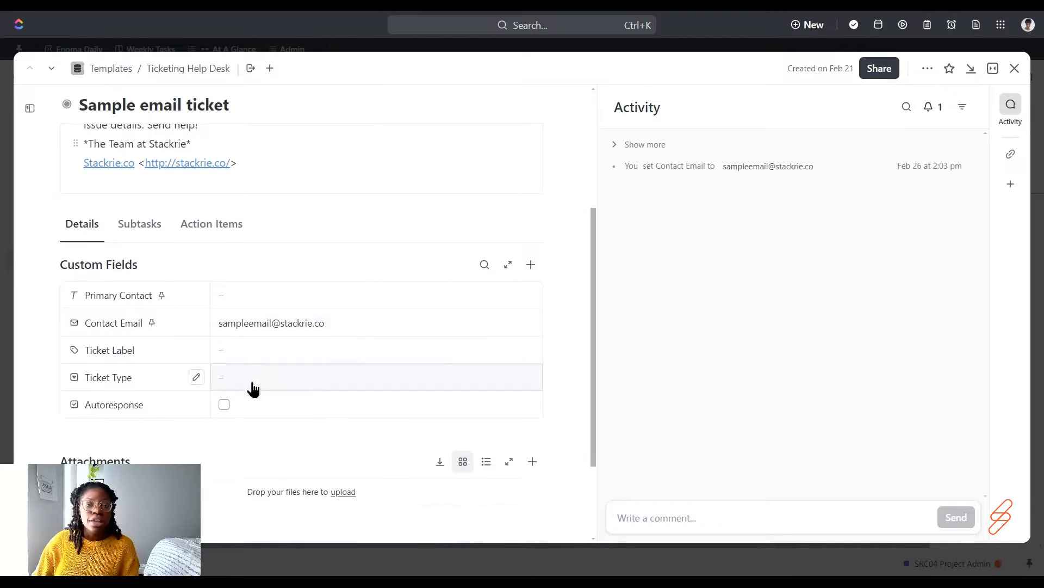
- Examine the options offered by the Ticket Label and Ticket Type custom fields without choosing any
click(250, 357)
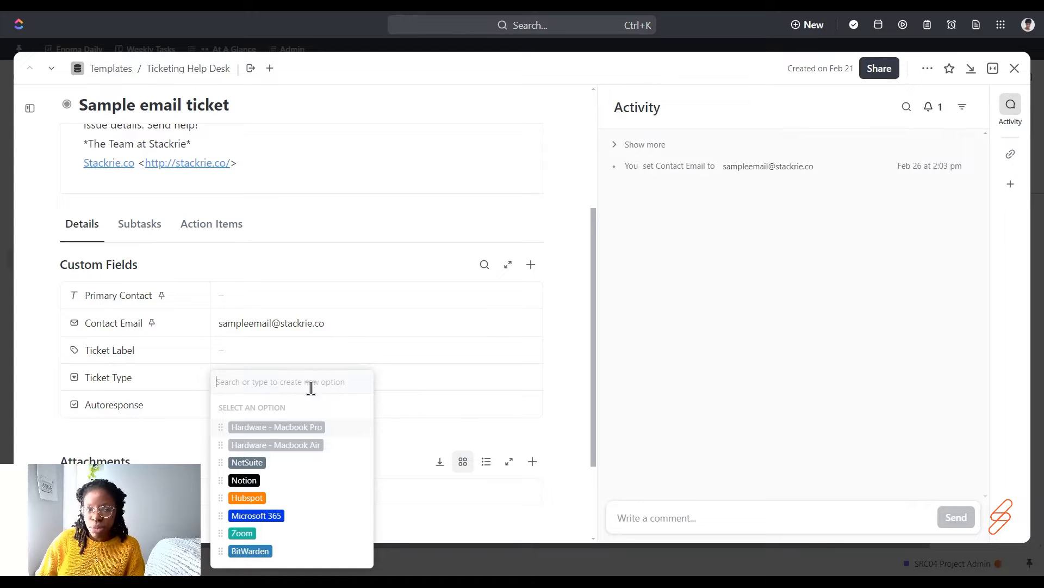
click(227, 362)
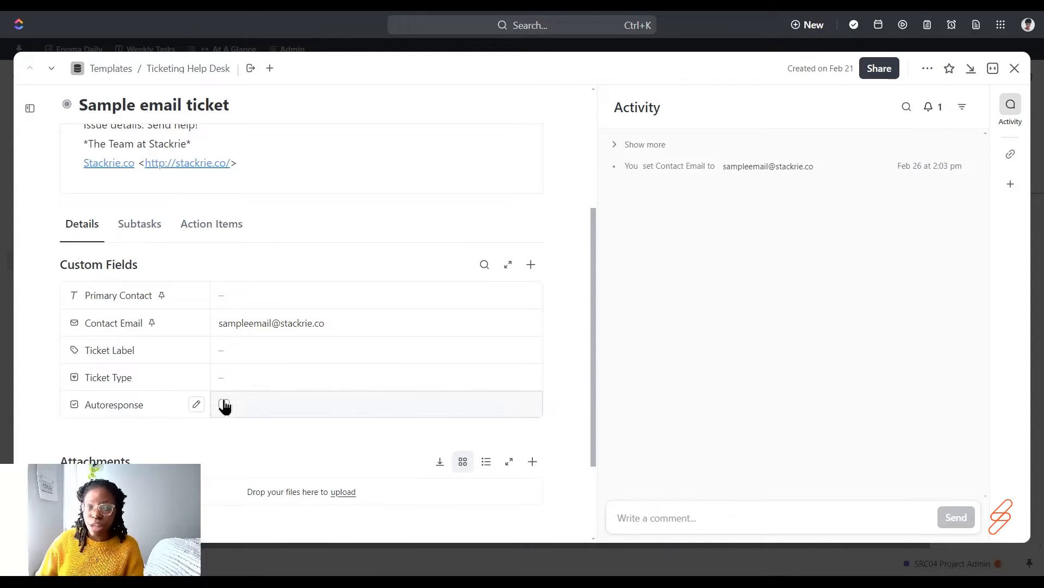
click(261, 368)
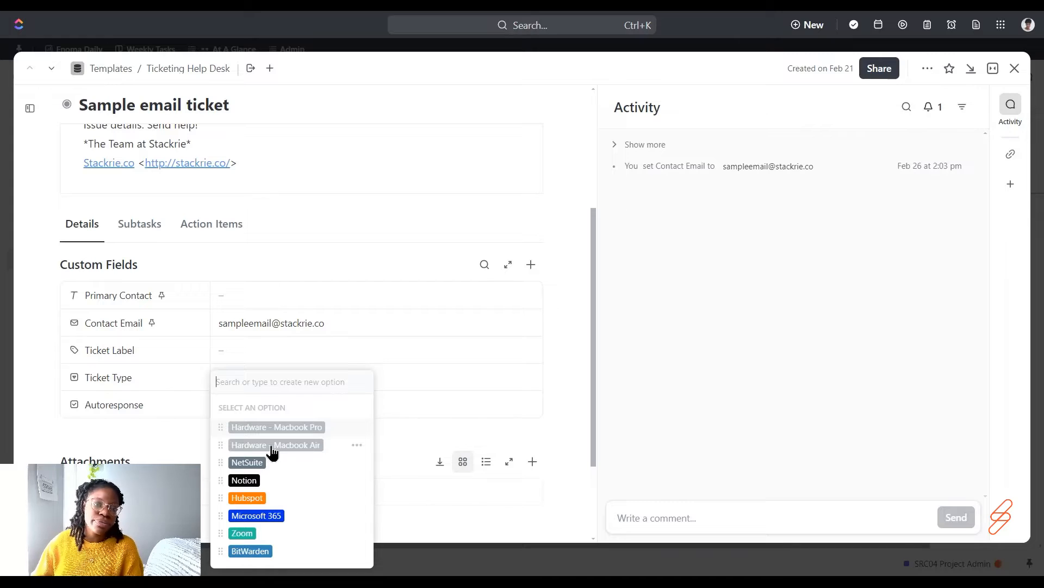
click(180, 358)
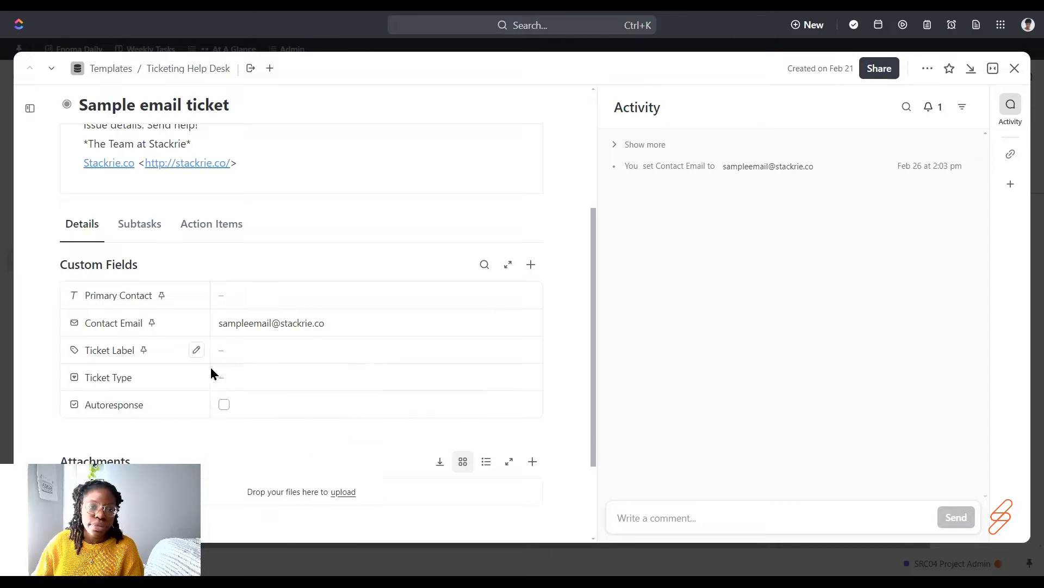
click(265, 388)
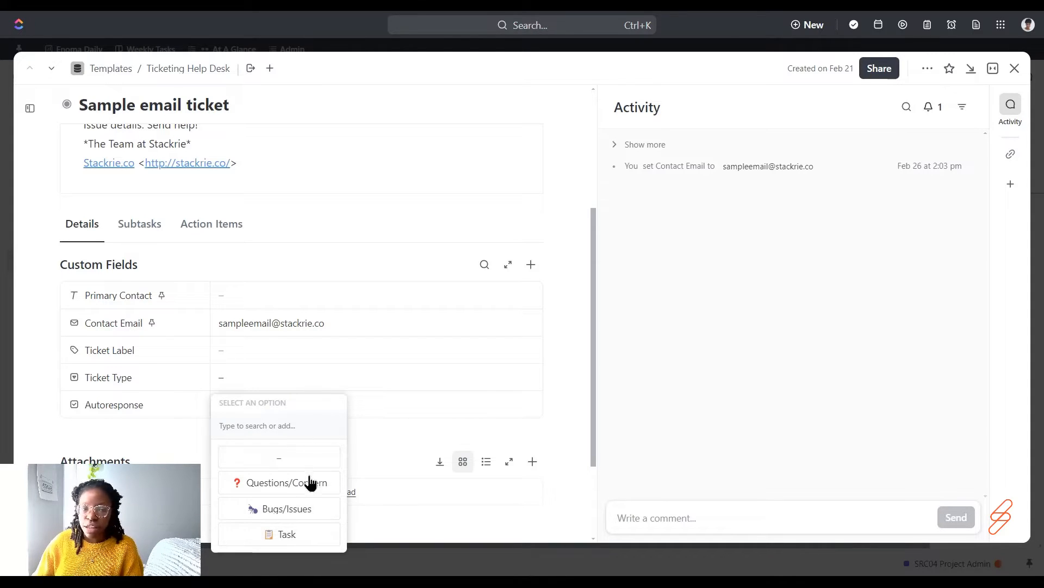
click(199, 373)
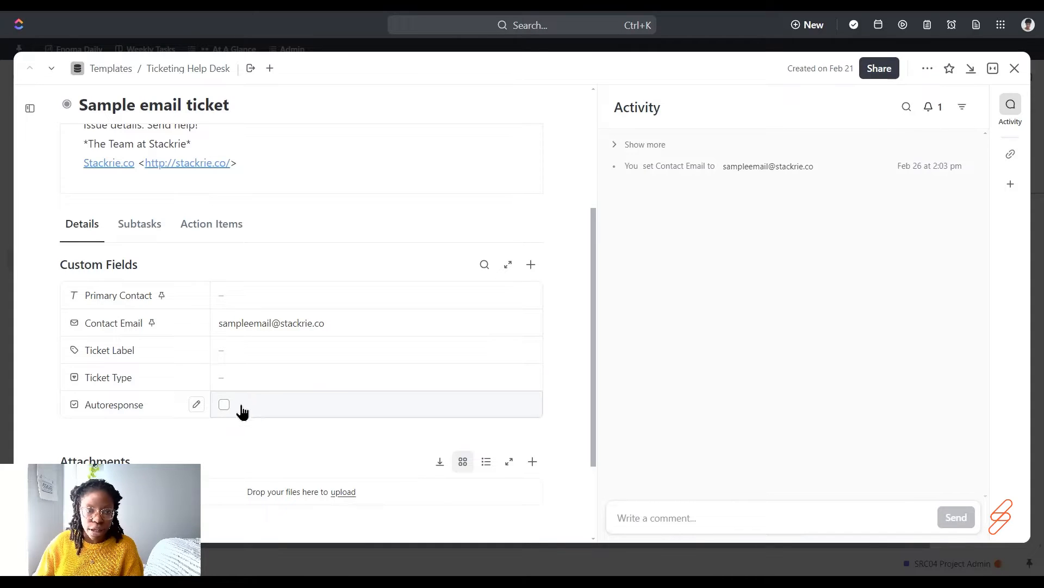
- Close the ticket and look over the Ticketing Help Desk list's options, such as Email to List
scroll(326, 412, up, 5)
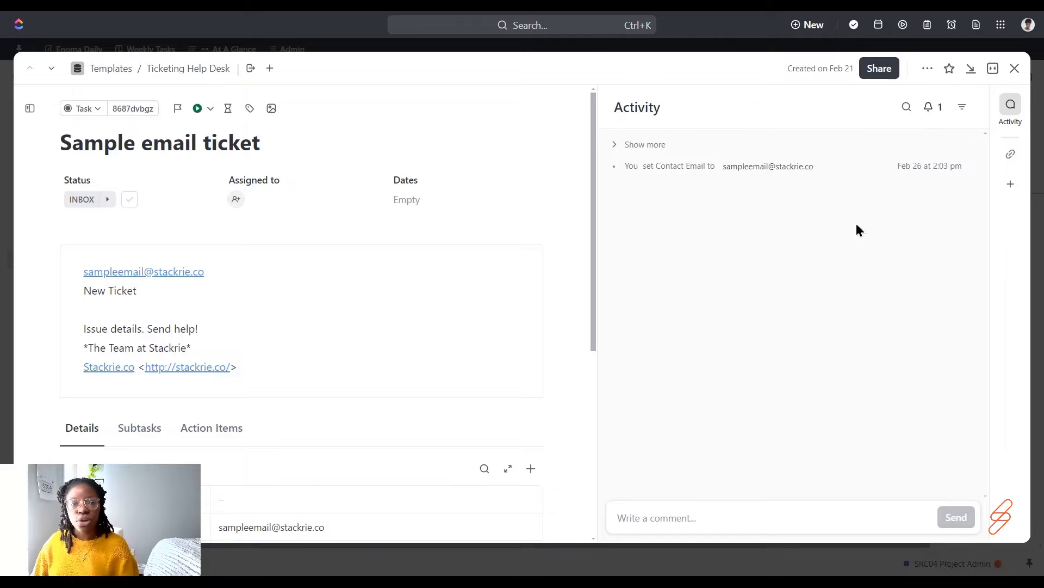
click(1015, 69)
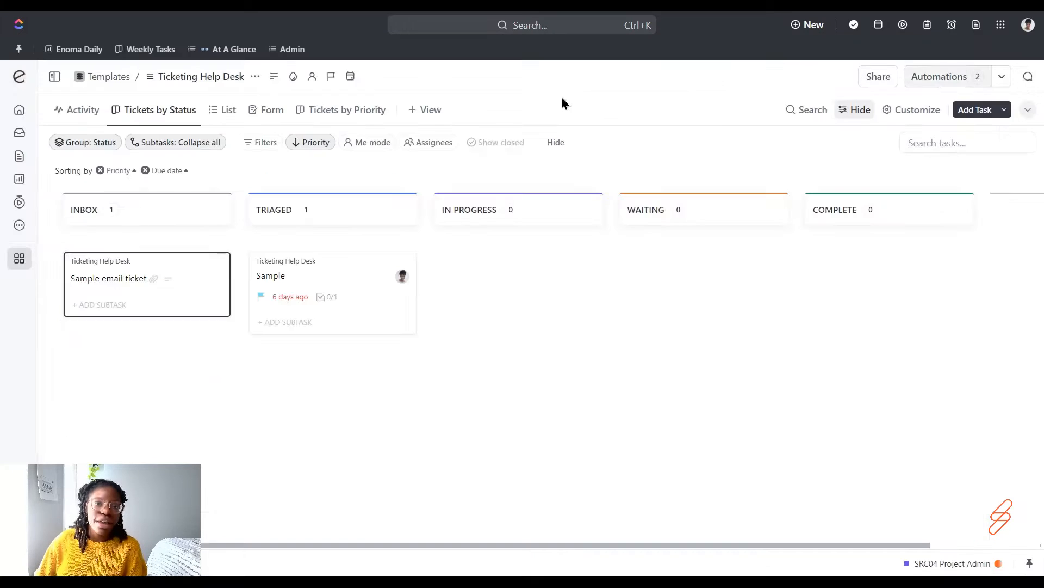
click(254, 83)
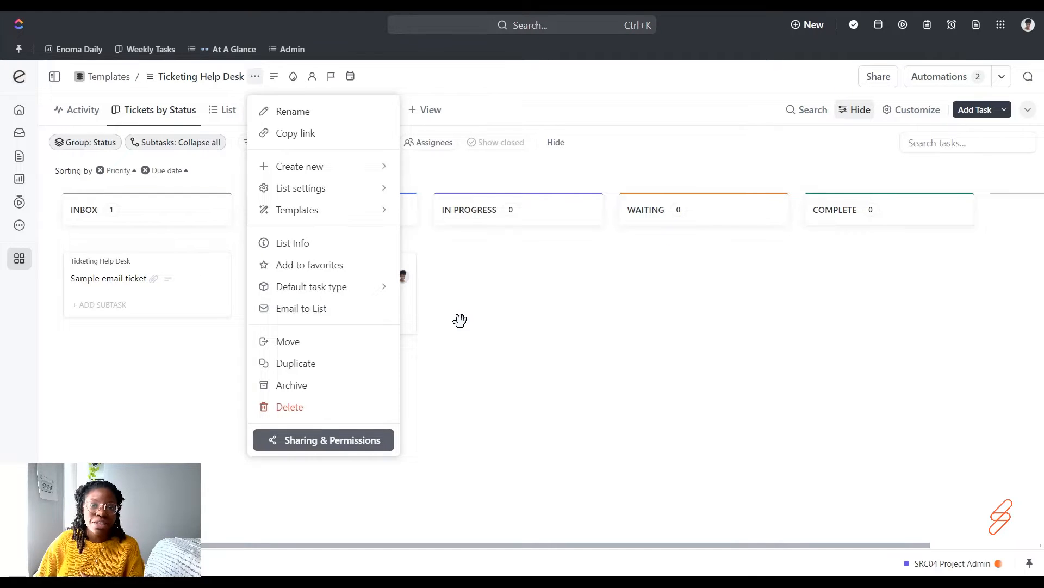
click(459, 320)
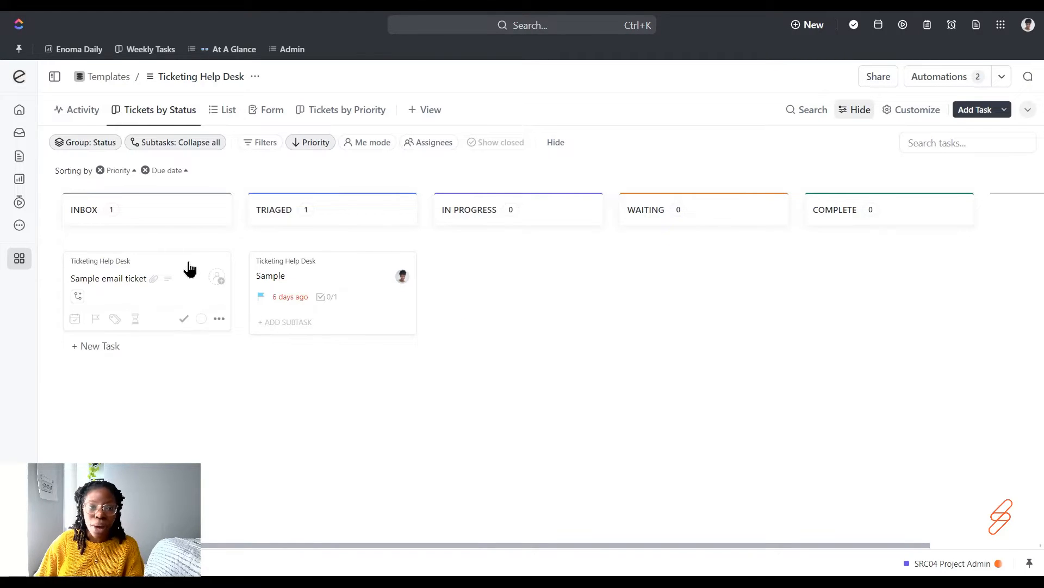
- Reopen the Sample email ticket, examine the sender address, message text and contact fields, and close it again
click(216, 303)
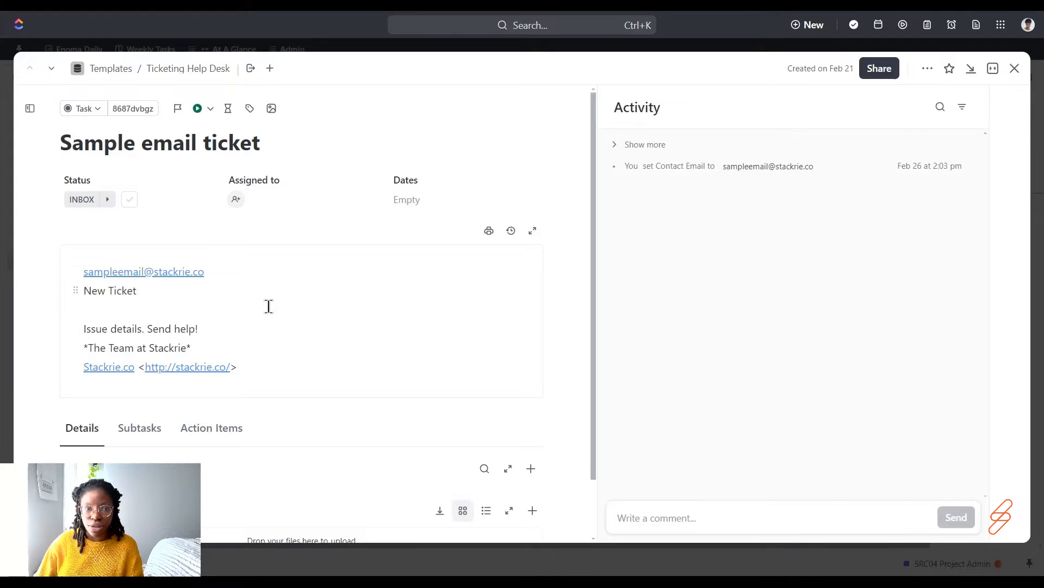
drag(227, 273, 85, 275)
click(212, 294)
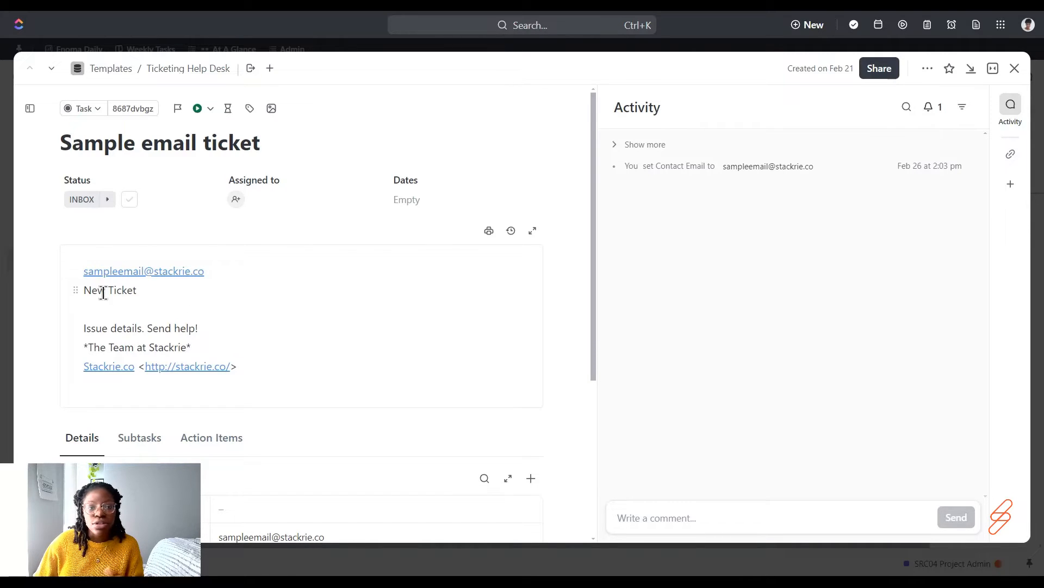
drag(92, 290, 164, 296)
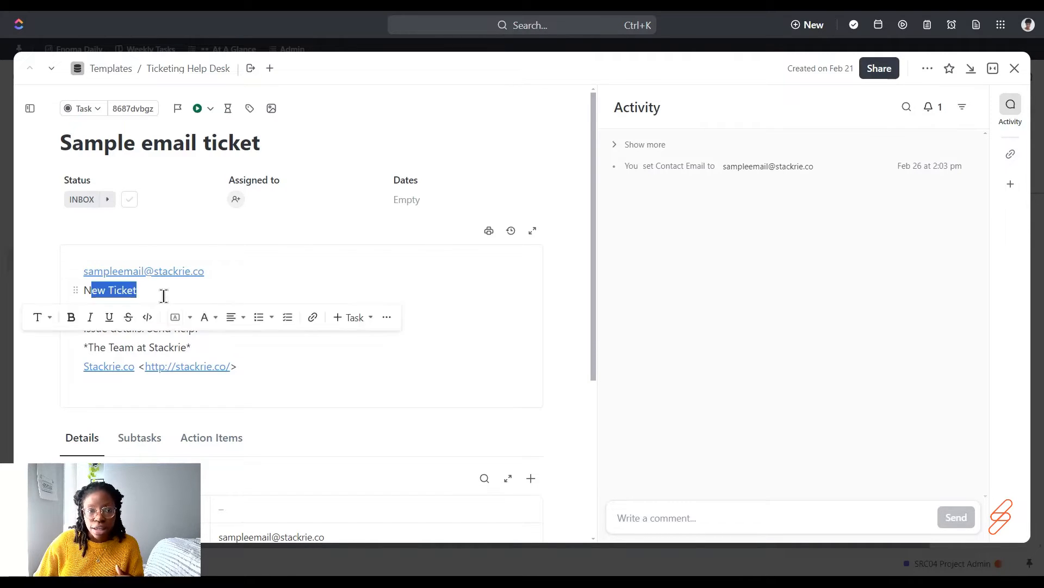
click(178, 346)
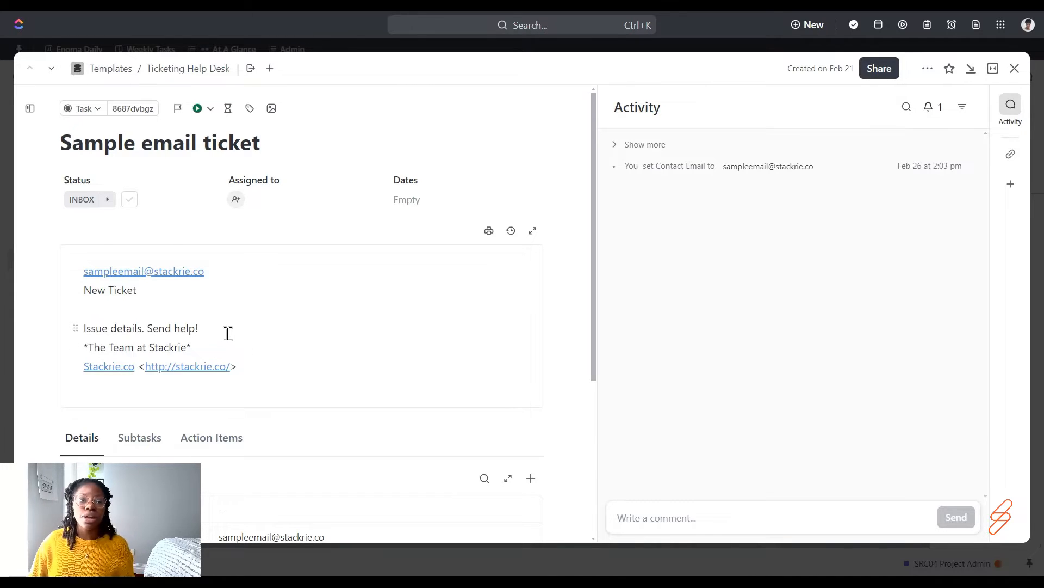
scroll(229, 327, down, 2)
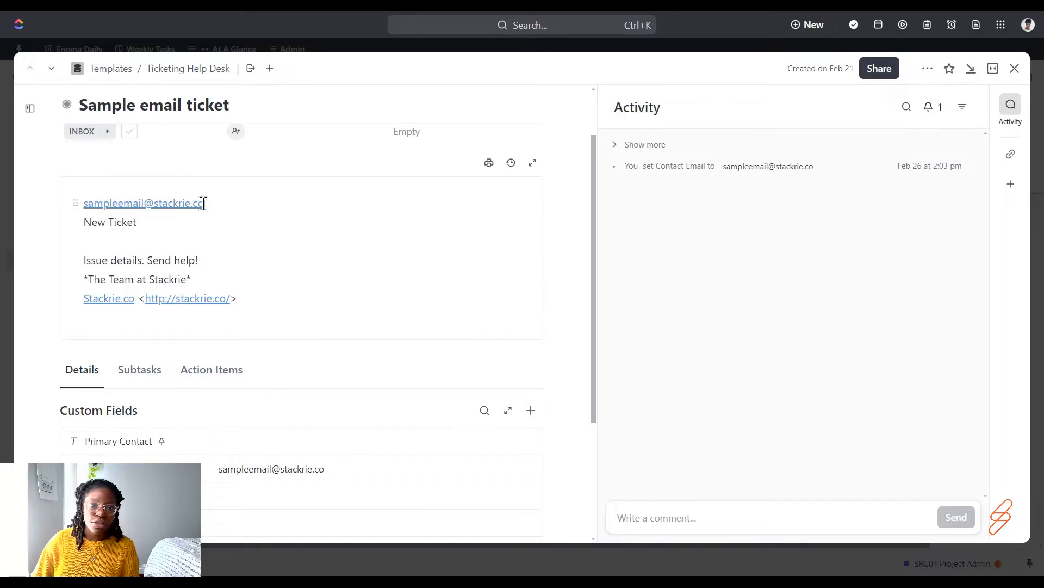
drag(226, 205, 87, 203)
click(324, 303)
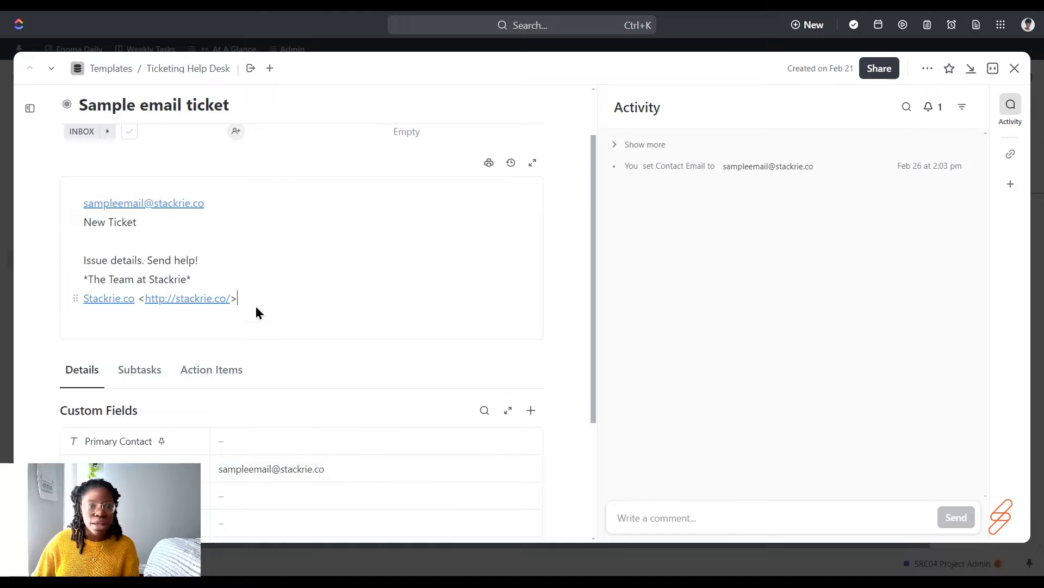
scroll(259, 323, down, 2)
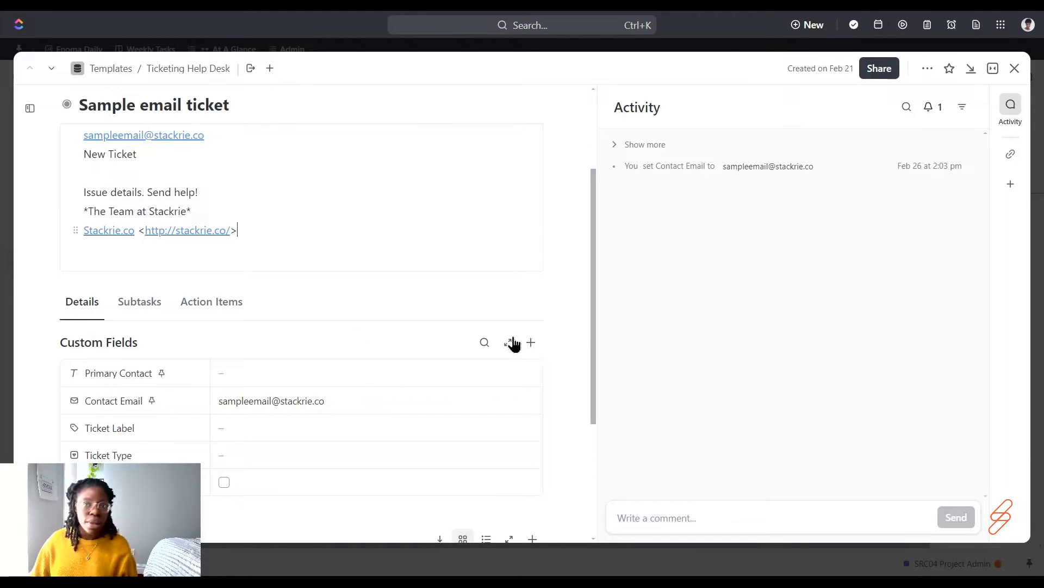
click(1015, 68)
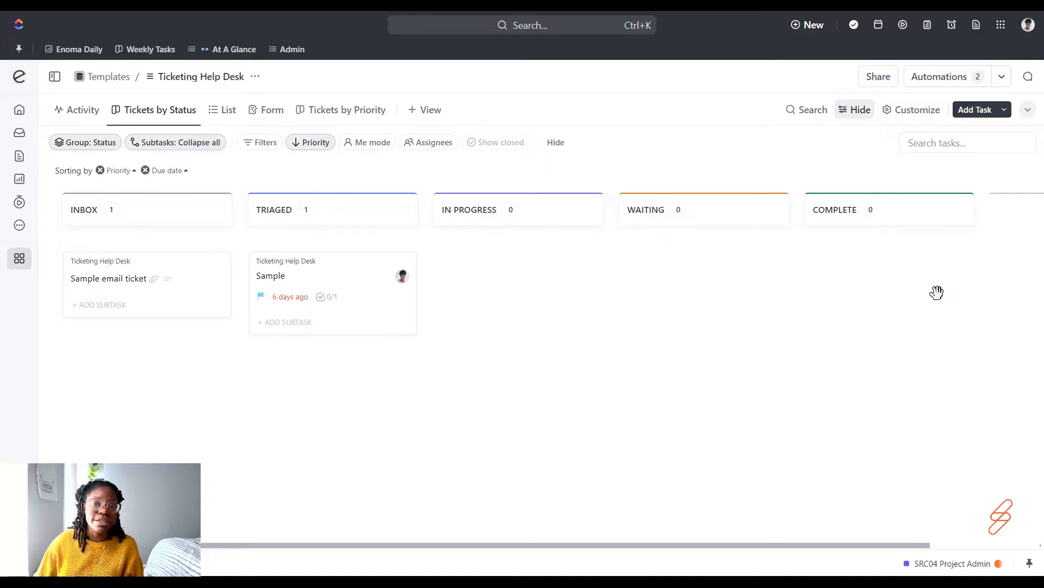
- Open the Sample email ticket and set its priority to High
click(190, 284)
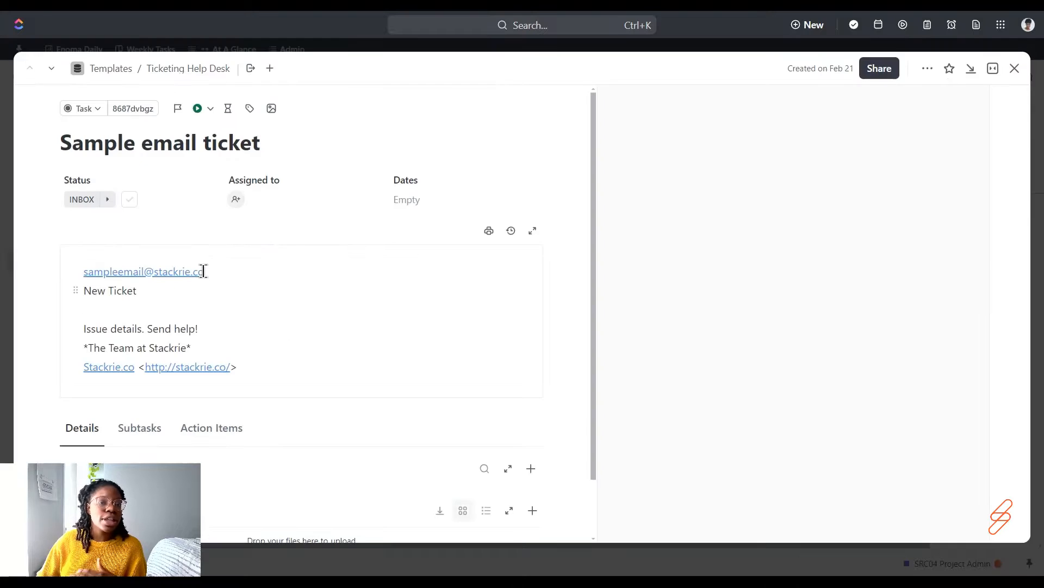
click(178, 108)
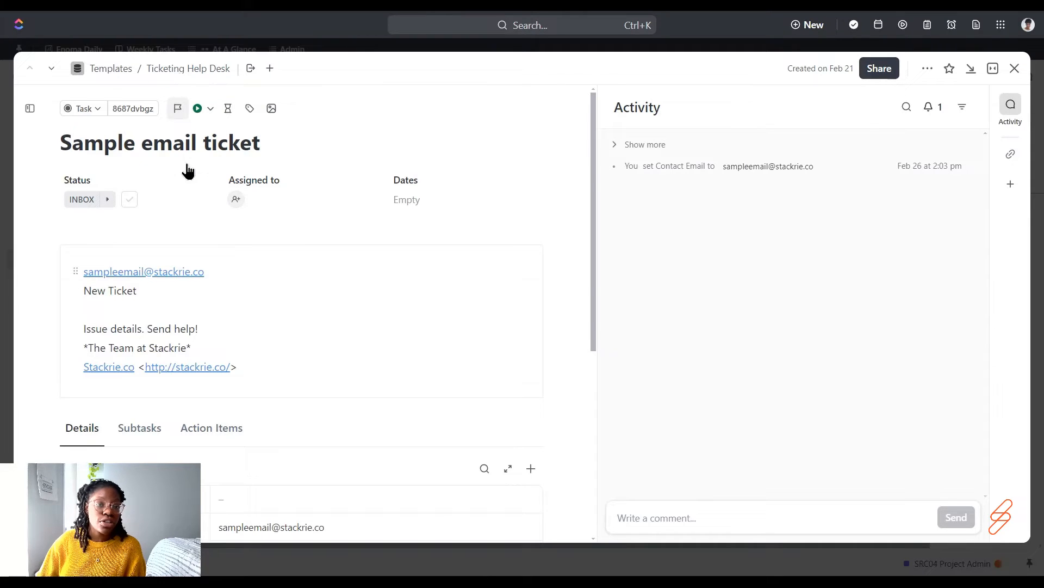
click(201, 162)
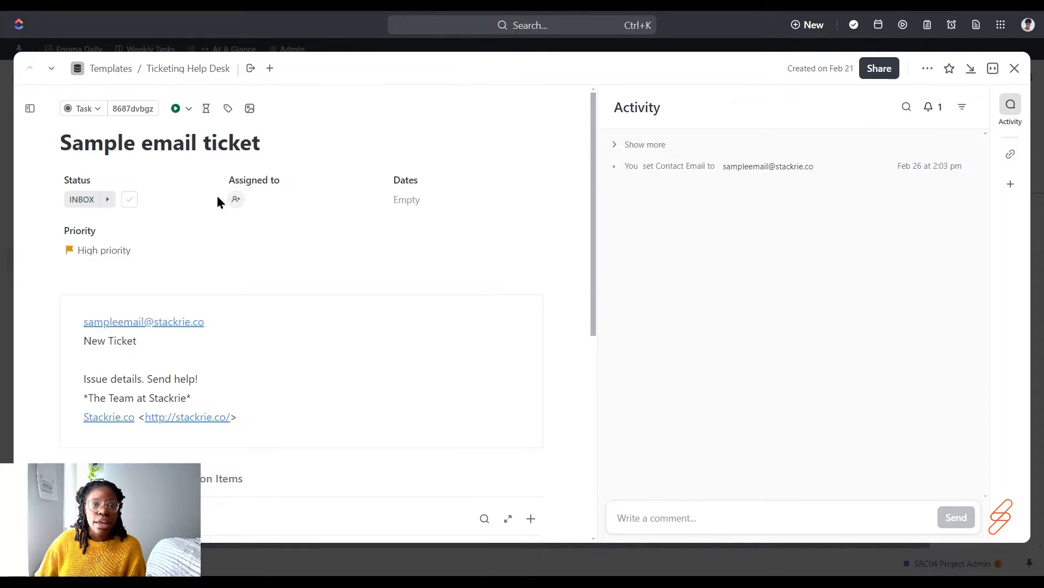
- Assign the ticket to yourself and set its due date to March 8, 2024
click(234, 200)
click(265, 270)
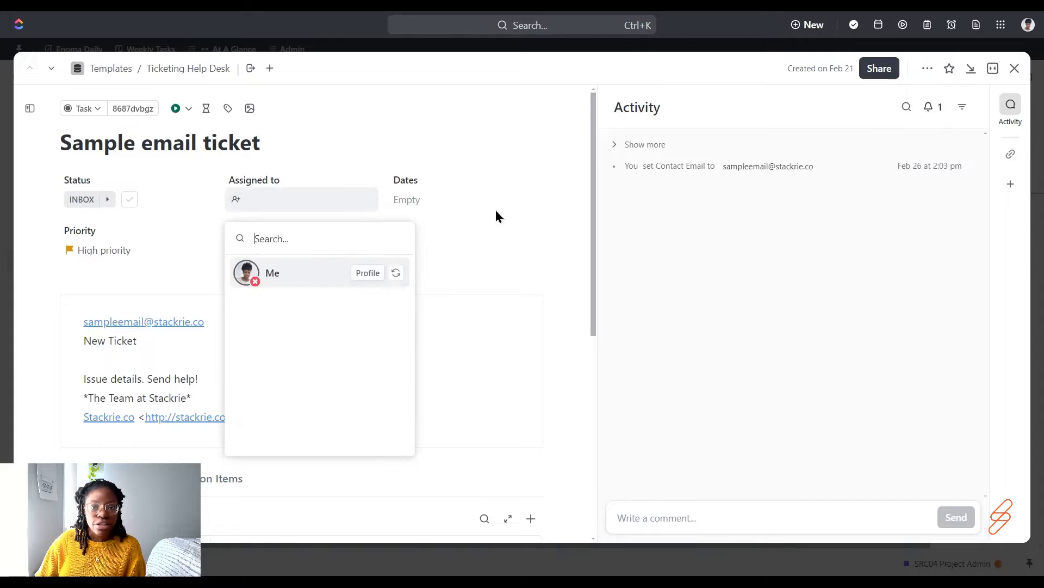
click(430, 201)
click(656, 423)
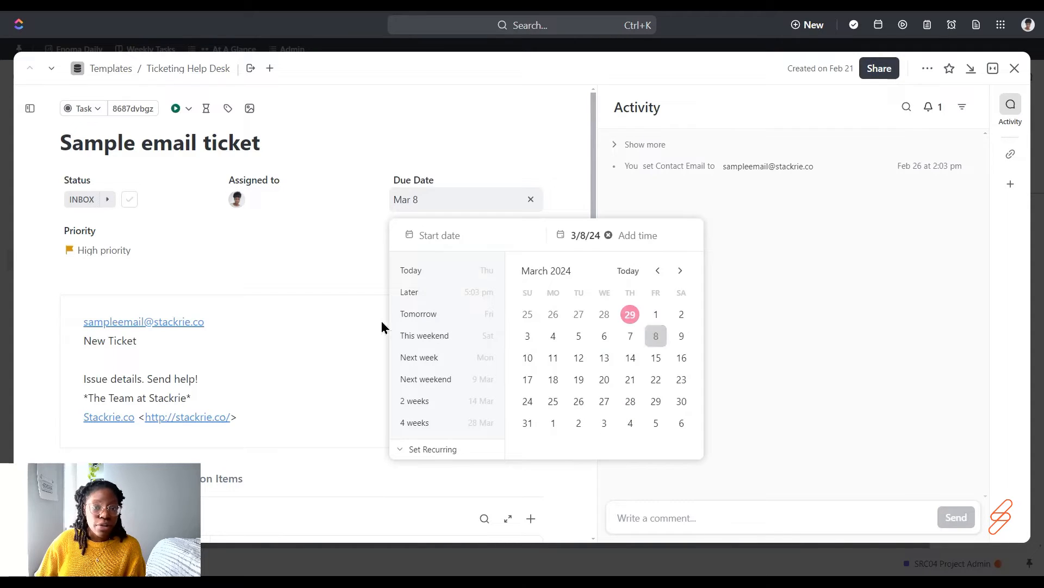
click(303, 259)
- Set the ticket's Ticket Label to Notion and its Ticket Type to Questions/Concern
scroll(289, 268, down, 1)
scroll(283, 272, down, 5)
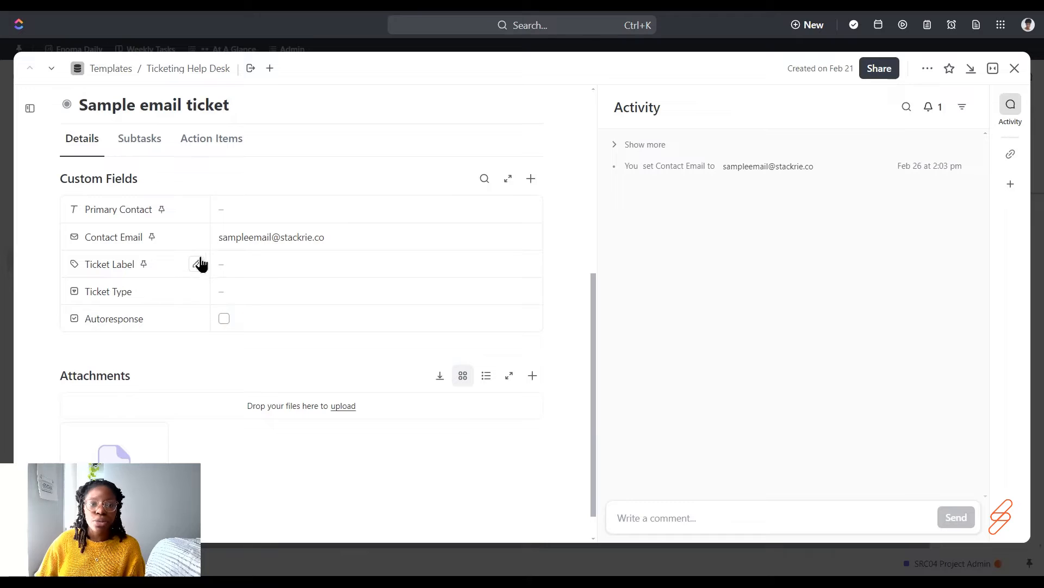
click(263, 292)
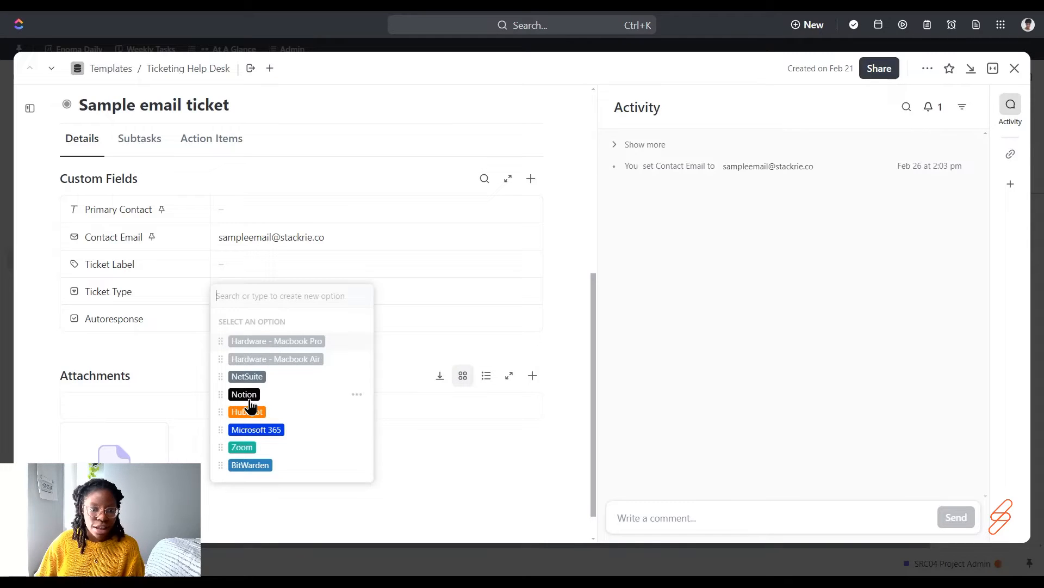
click(282, 397)
click(174, 295)
click(237, 296)
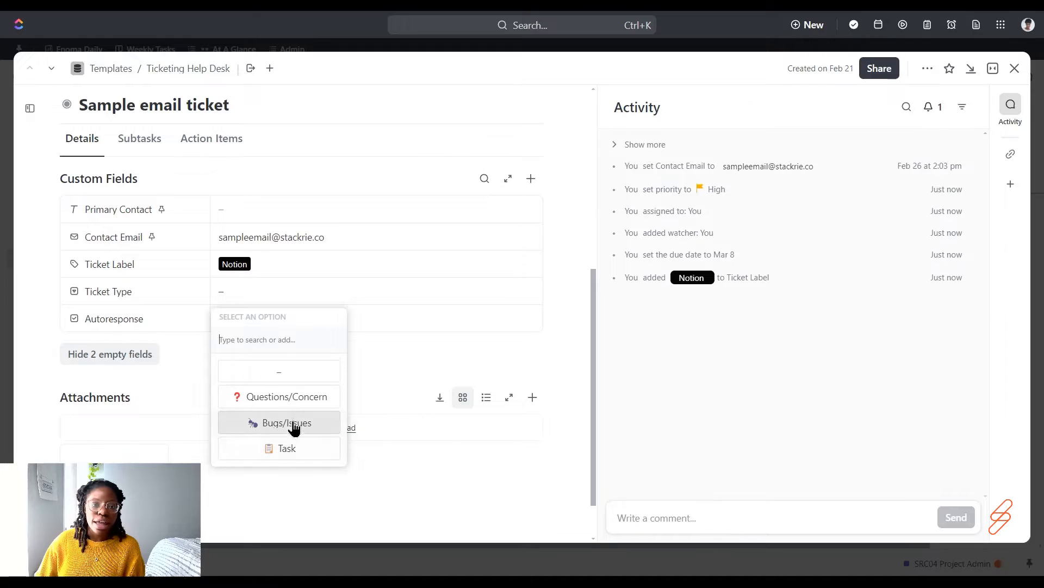
click(296, 403)
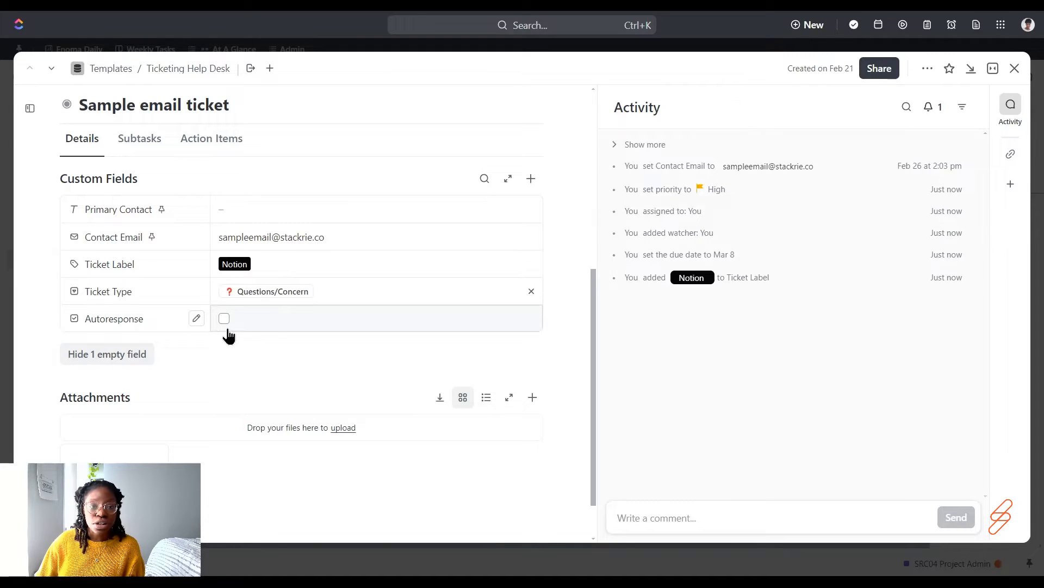
- Fill in the ticket's Primary Contact field with the contact's first name
scroll(272, 321, up, 1)
click(239, 275)
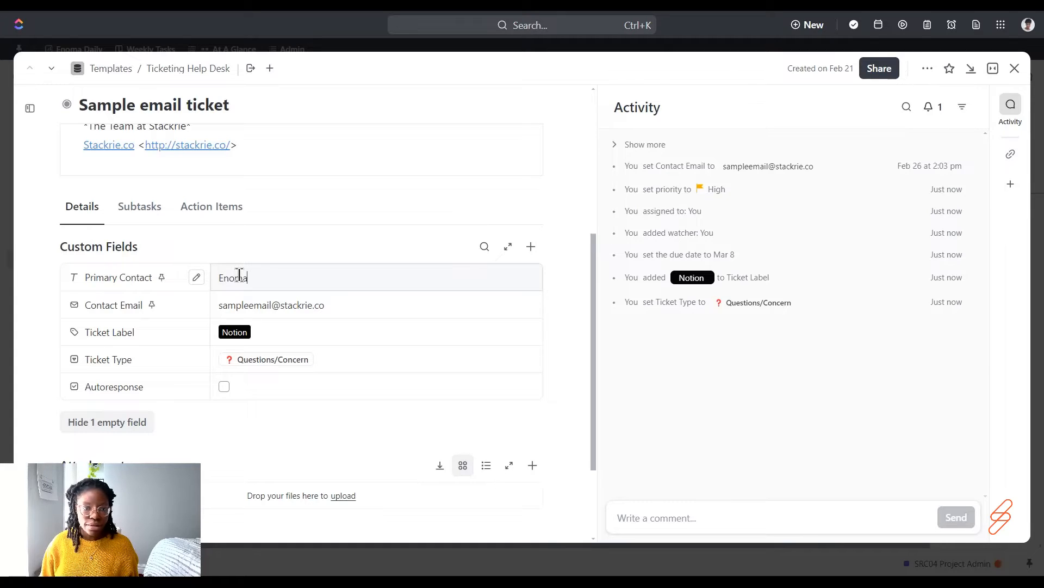
click(403, 195)
- Change the ticket's status to Triaged, check its Autoresponse field, and close the ticket
scroll(391, 228, up, 5)
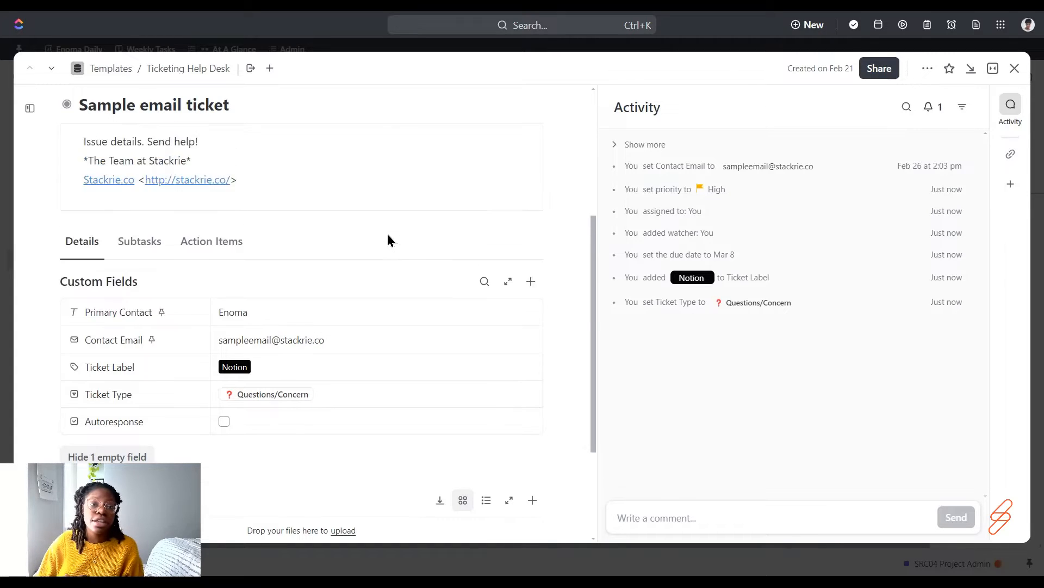
click(108, 200)
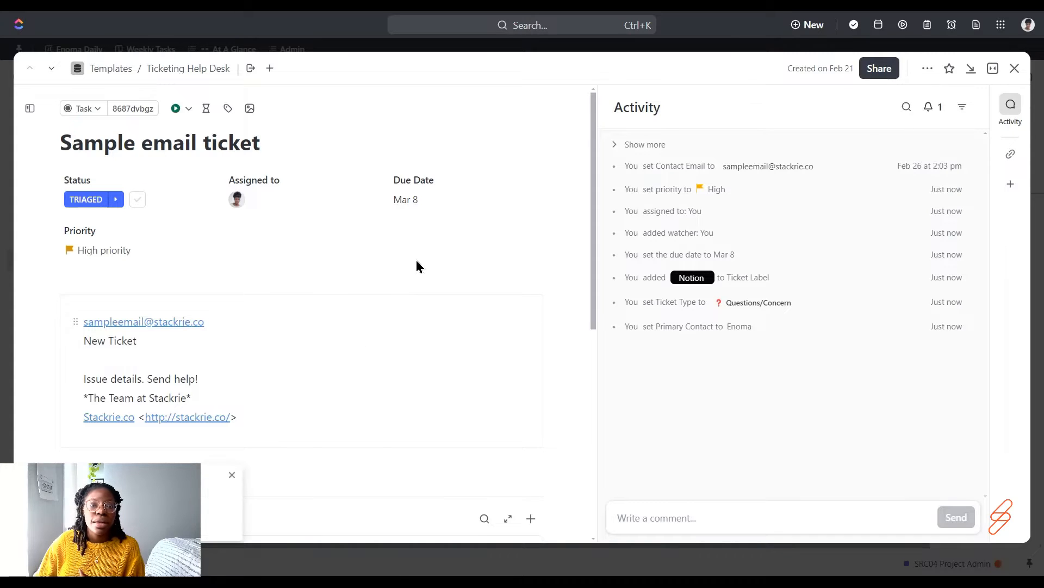
scroll(451, 262, down, 3)
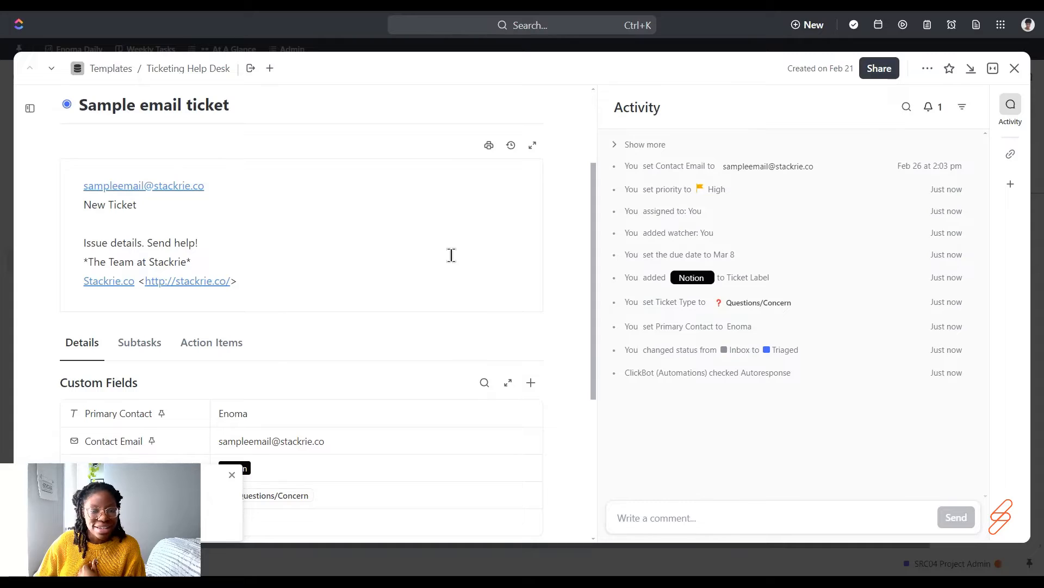
scroll(451, 256, down, 3)
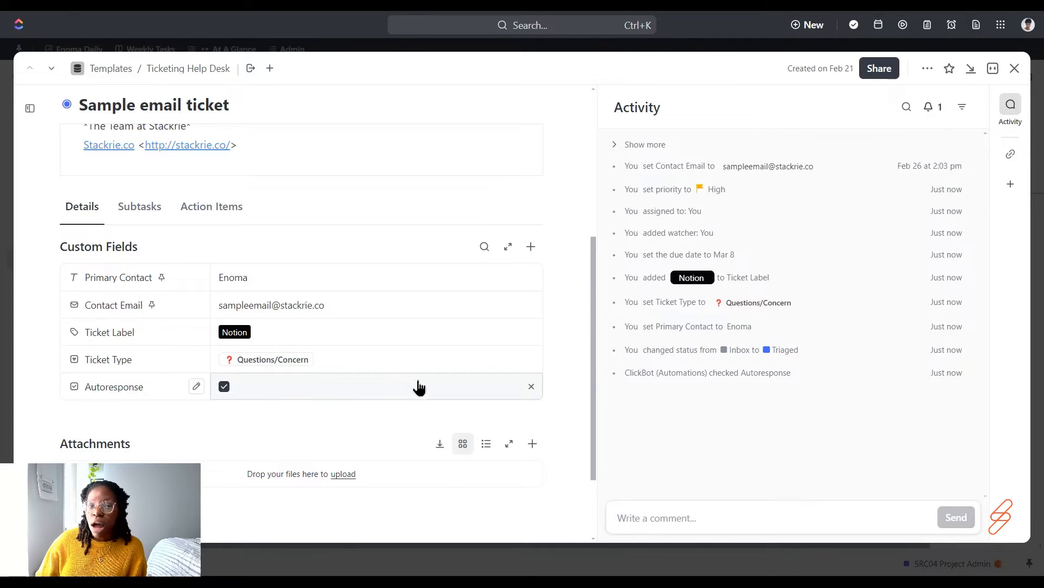
click(1014, 68)
- Open the Ticketing Help Desk's Send Email automation and examine its trigger, status condition, recipient, subject and body
click(924, 80)
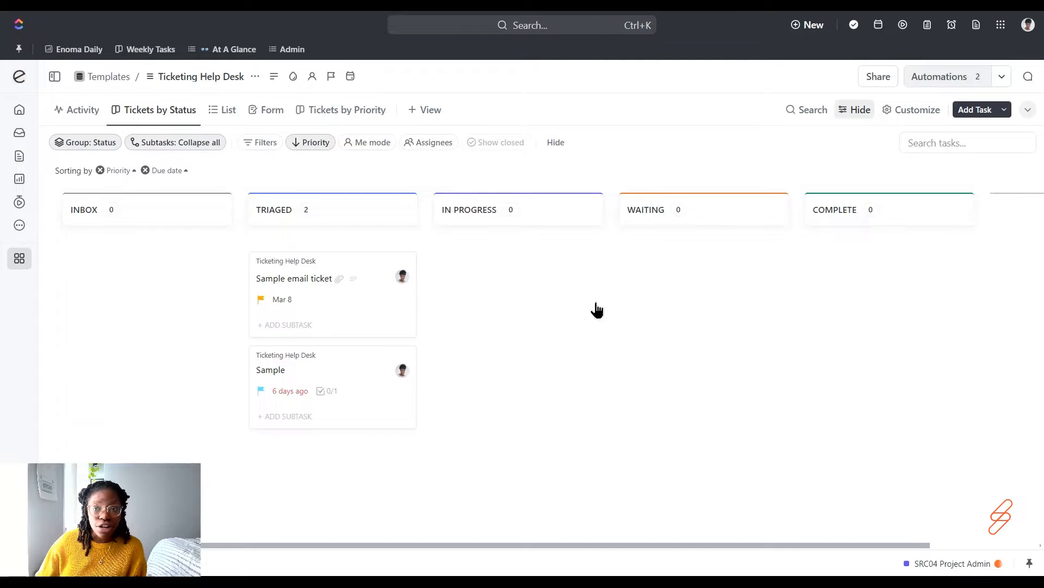
mouse_move(391, 255)
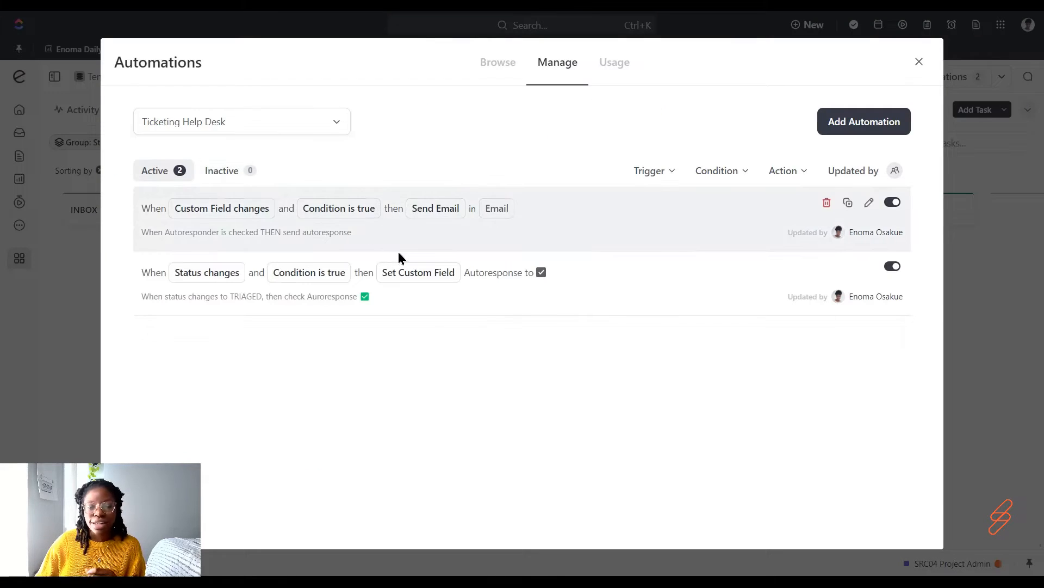
click(869, 202)
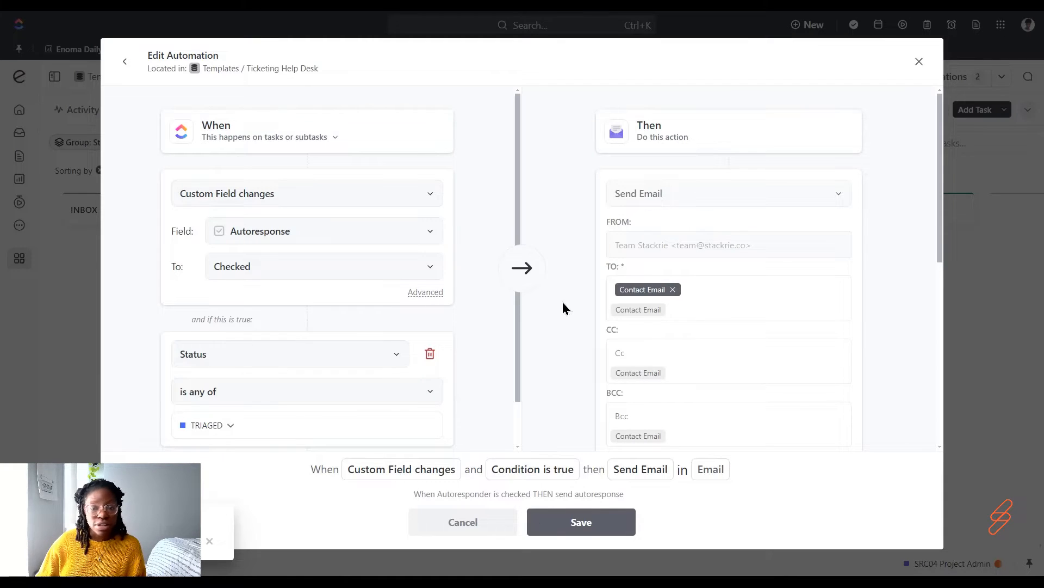
scroll(614, 305, down, 3)
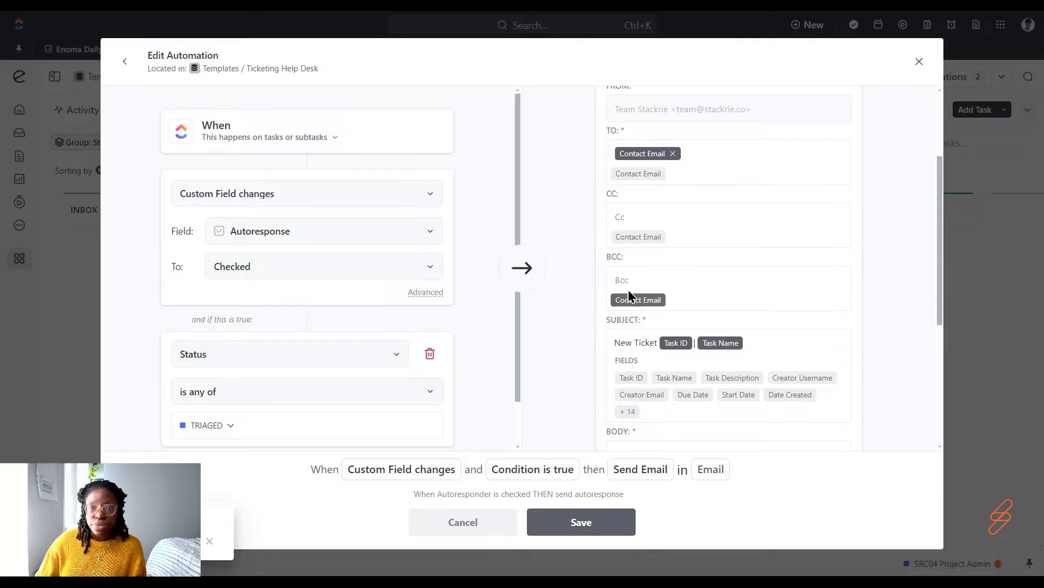
scroll(629, 289, down, 5)
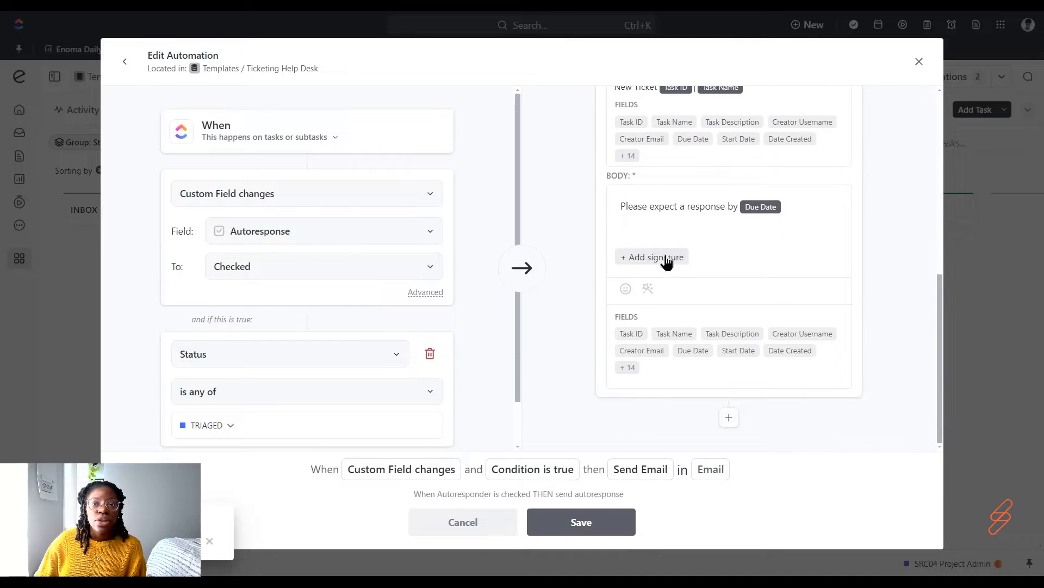
scroll(667, 260, up, 8)
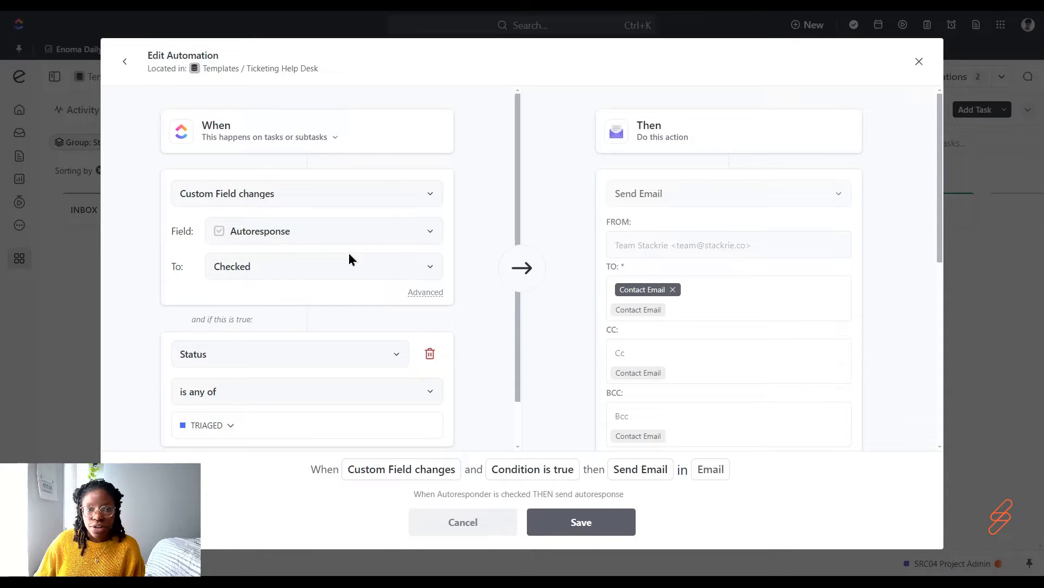
scroll(348, 267, down, 2)
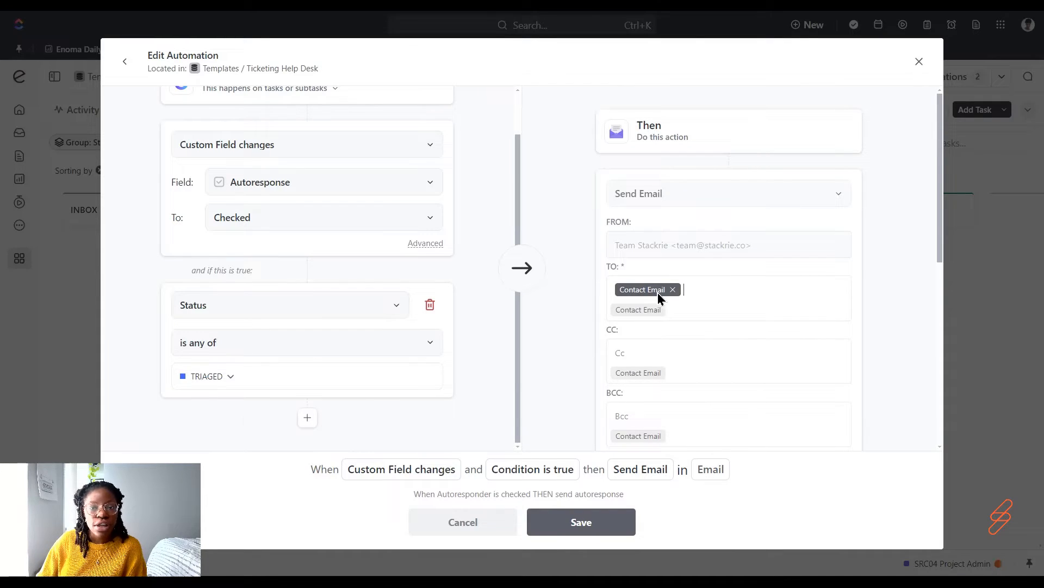
scroll(640, 313, down, 4)
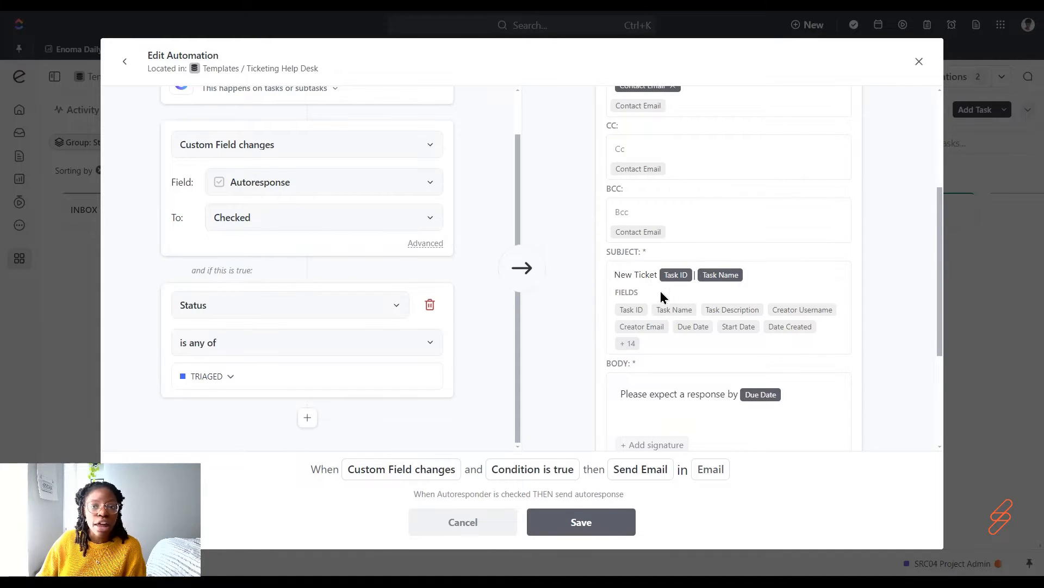
scroll(658, 286, down, 1)
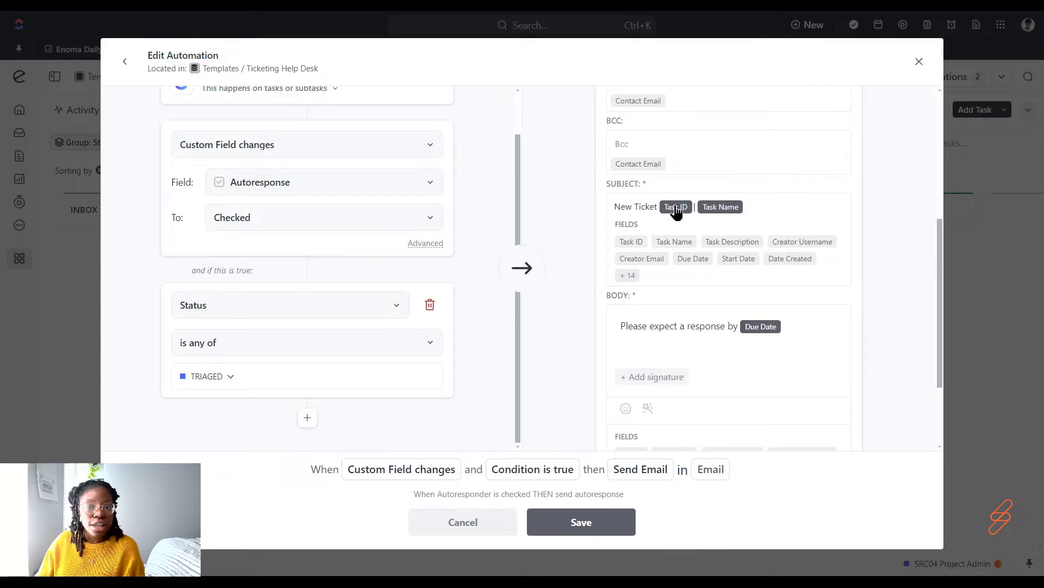
click(751, 212)
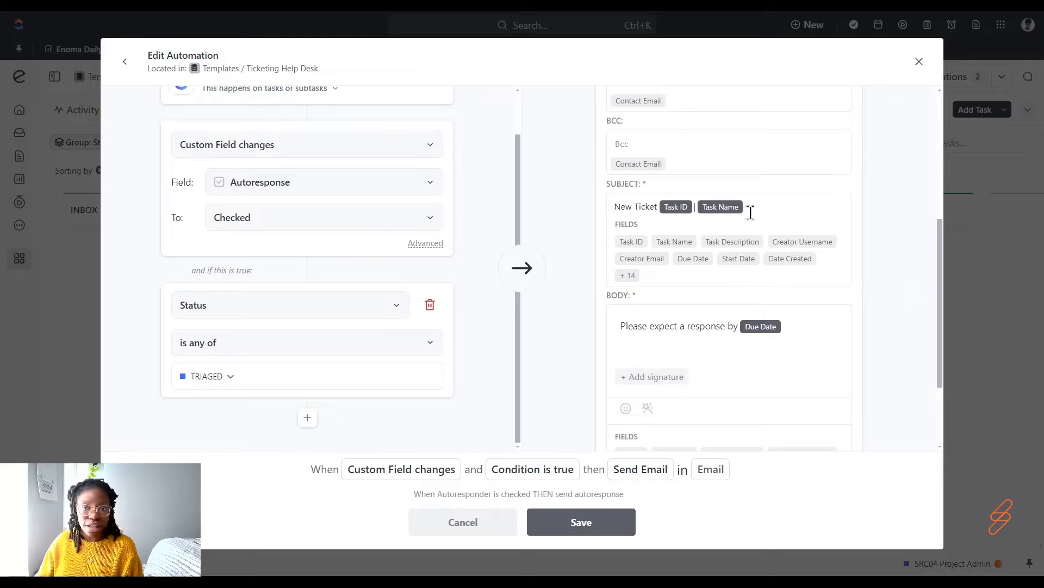
- Add the Primary Contact field and the text "Hello!" below the due date sentence in the email body, and save the automation
scroll(750, 217, down, 2)
click(626, 261)
click(625, 273)
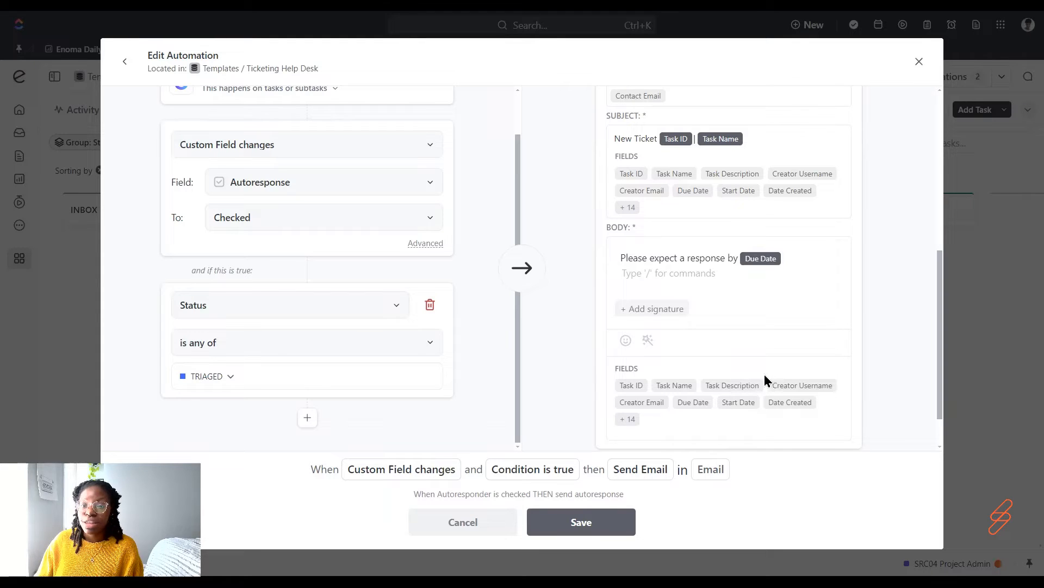
click(629, 419)
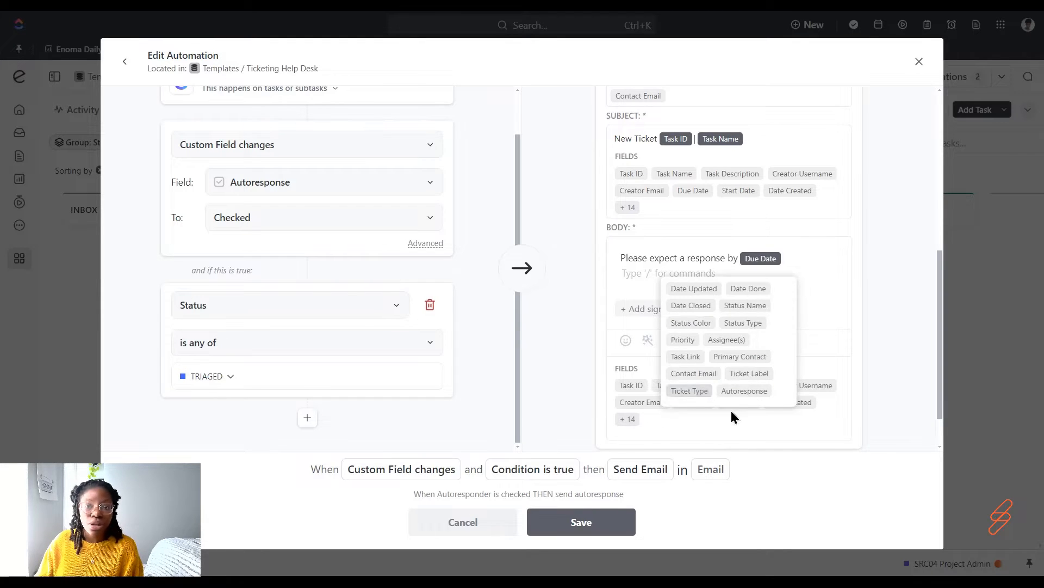
click(740, 357)
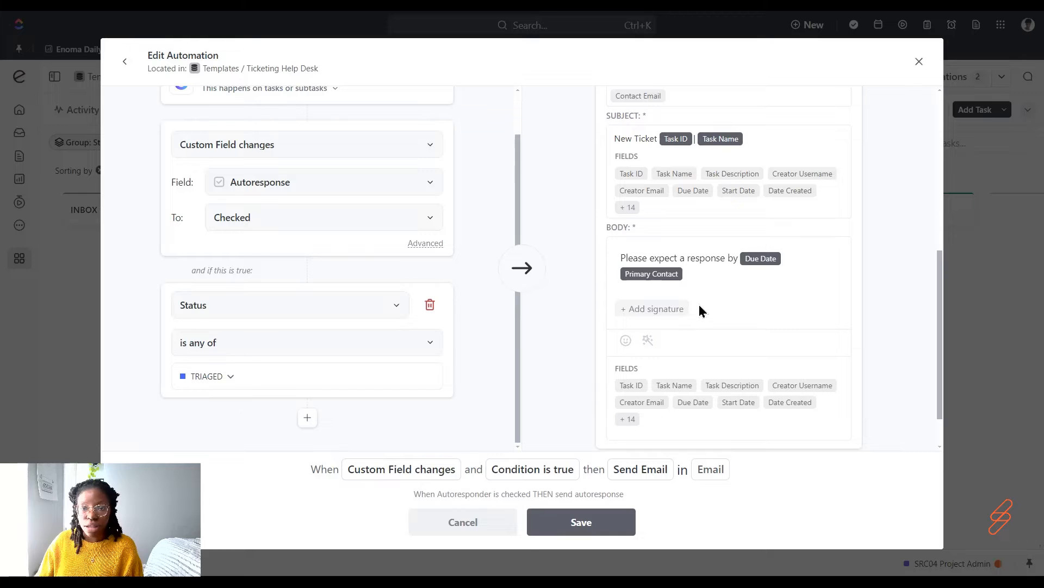
text(Hello!)
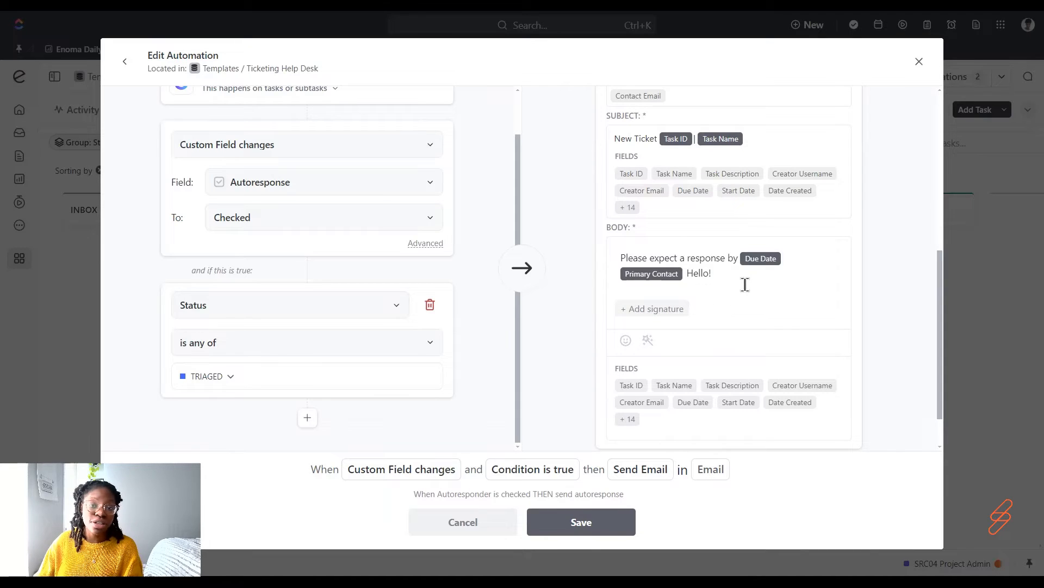
scroll(746, 284, down, 1)
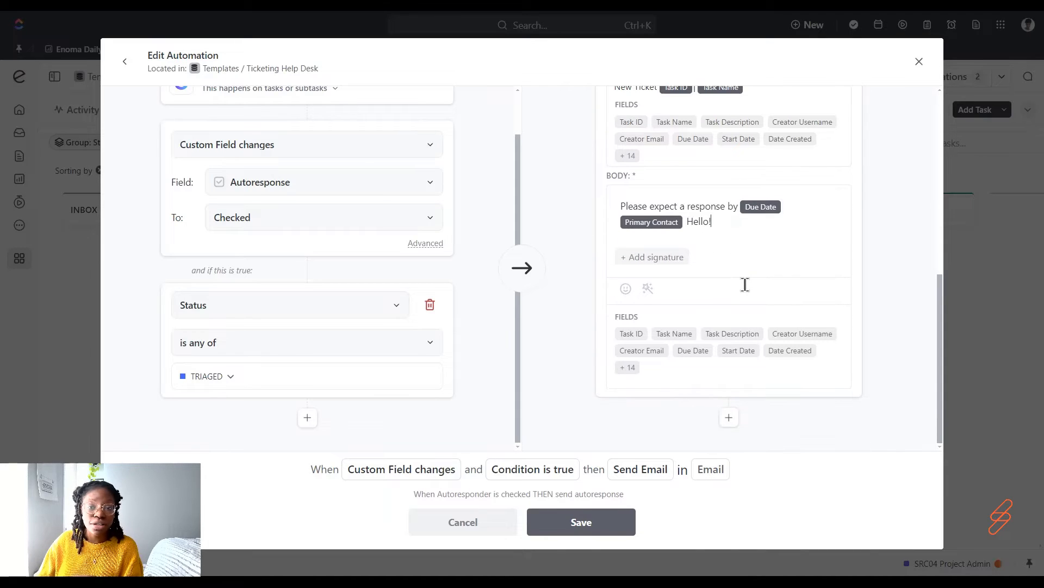
click(601, 521)
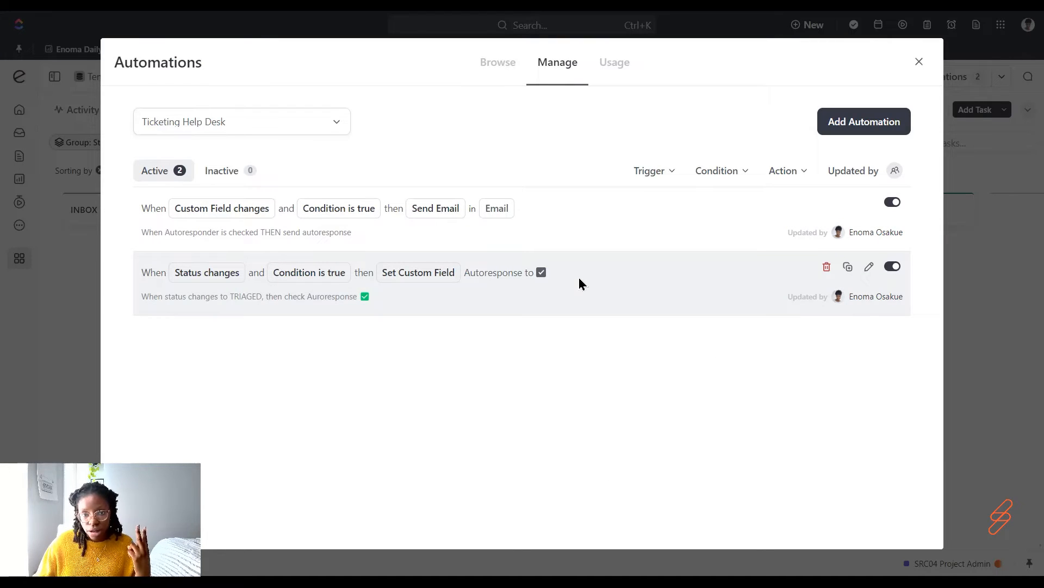
- Examine the trigger, condition and action of the automation that checks Autoresponse on a status change, and leave the automations without changes
click(869, 269)
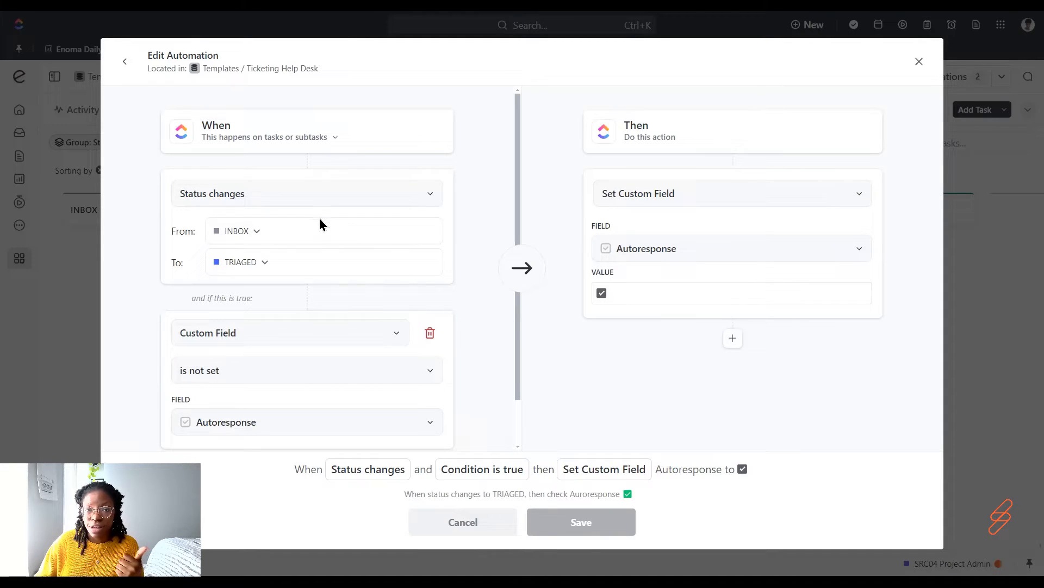
scroll(314, 247, down, 1)
scroll(313, 249, down, 1)
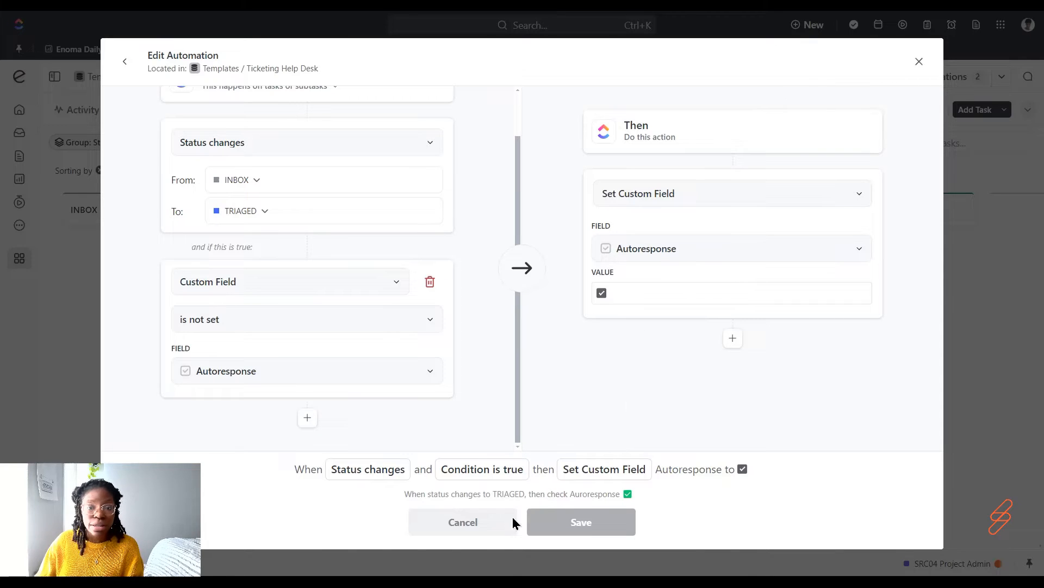
click(492, 523)
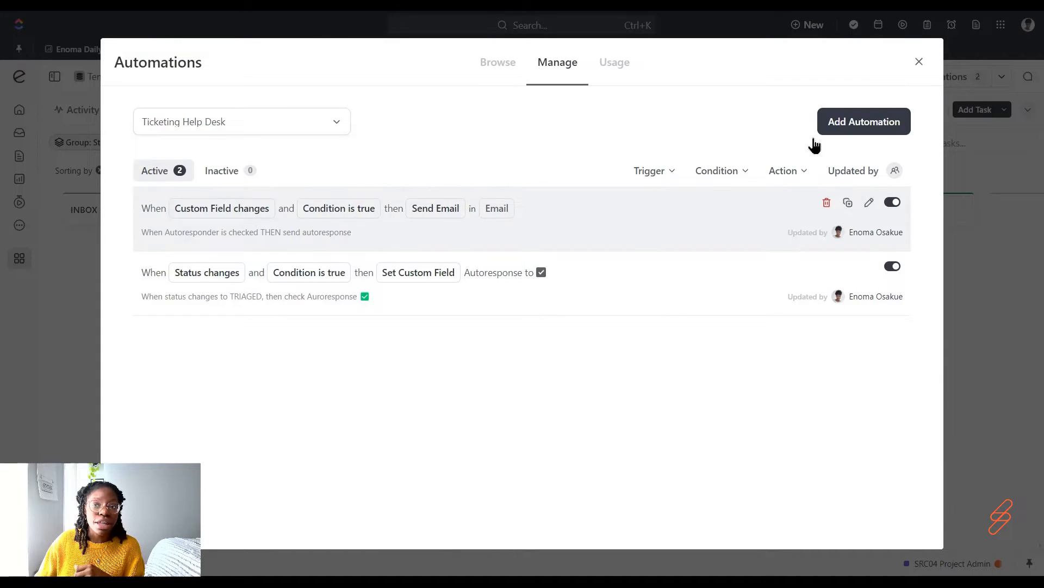
click(919, 61)
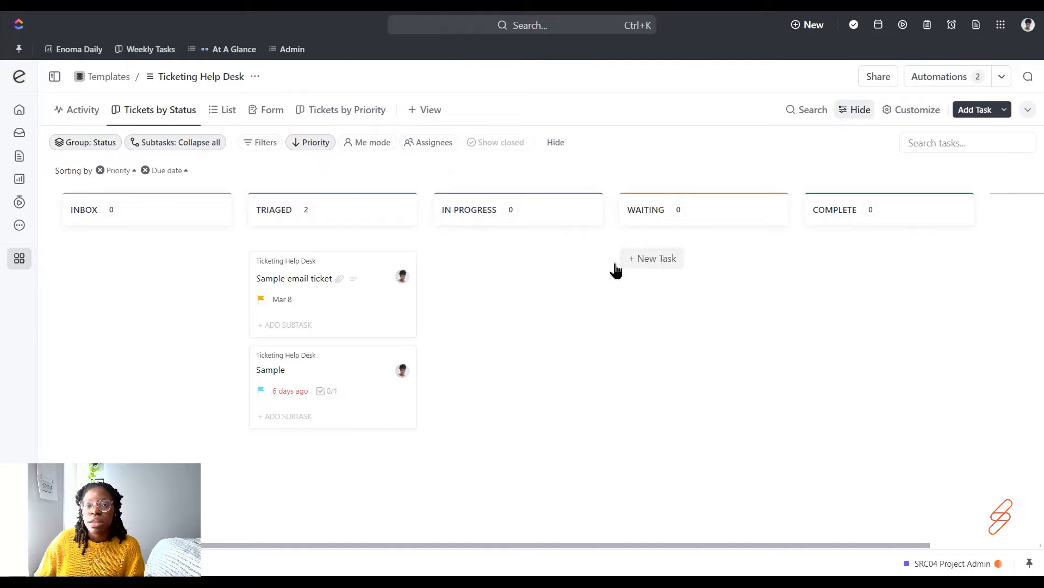
- Reopen the Sample email ticket to review its triaged details and activity, and close it again
click(357, 299)
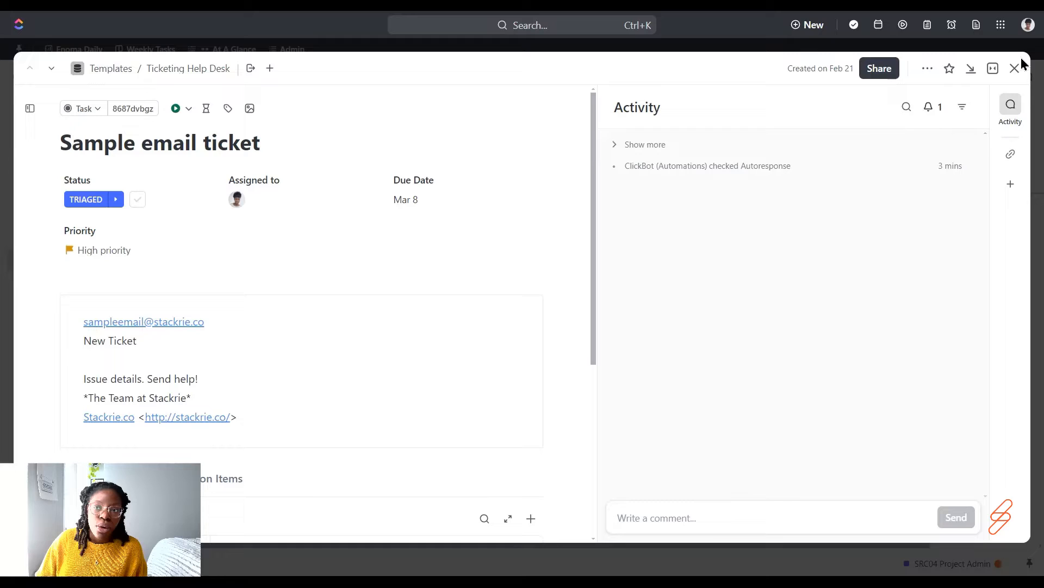
key(Escape)
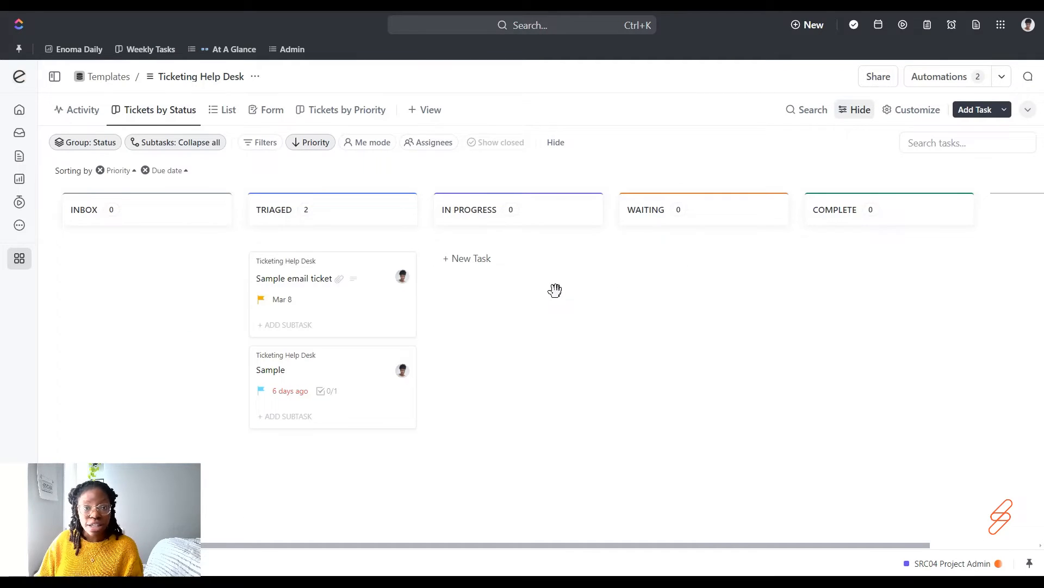
- Open the help desk's Form view and review the questions as a submitter sees them
click(248, 114)
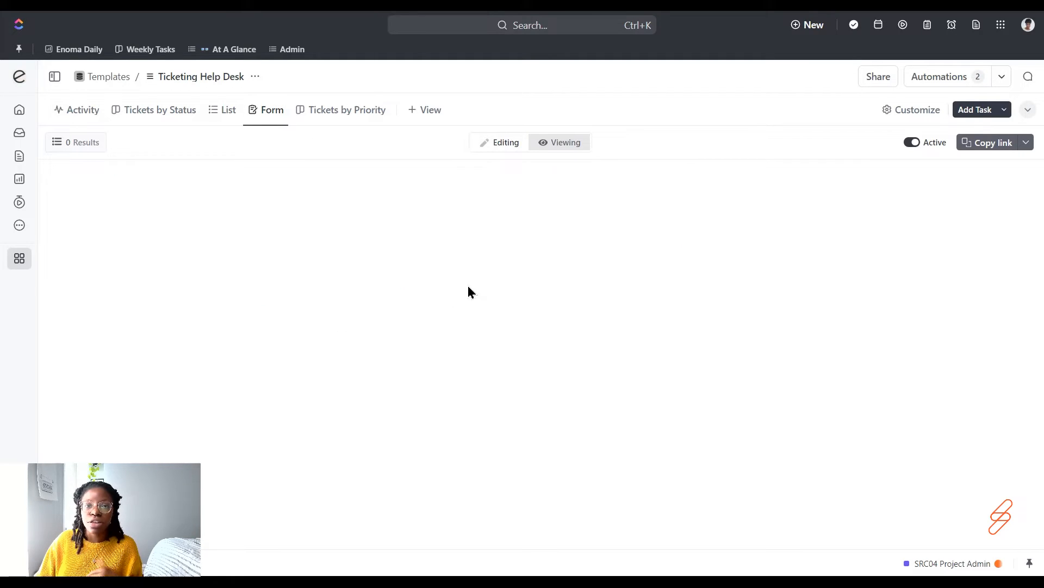
scroll(473, 294, down, 1)
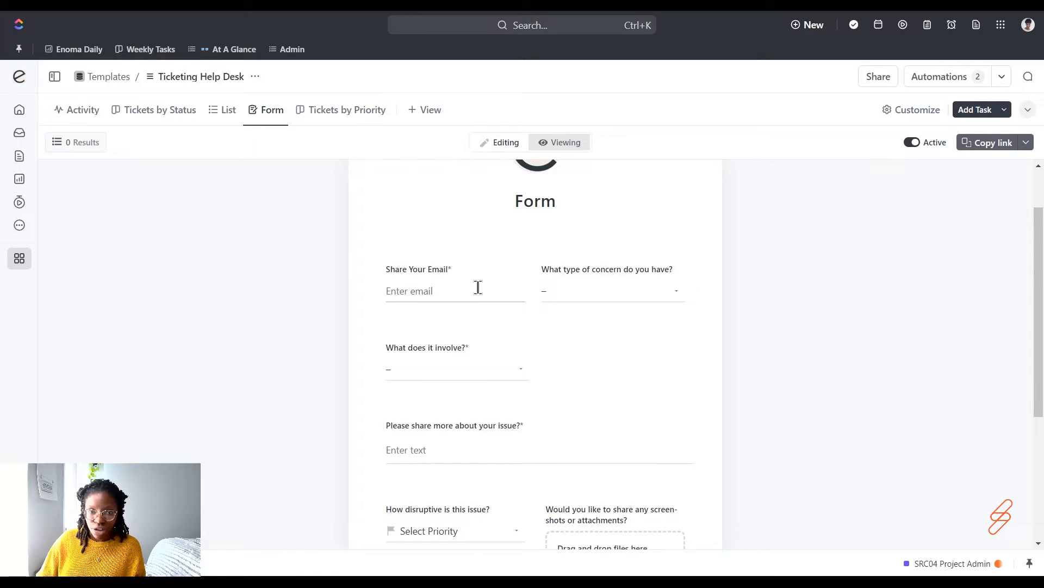
scroll(478, 287, down, 1)
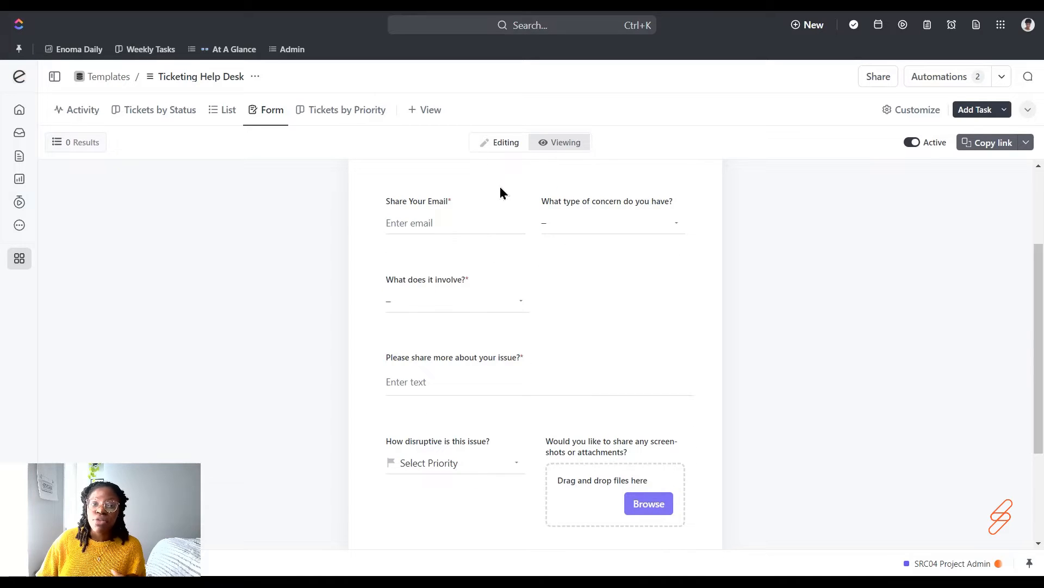
- Switch the form to editing mode and examine which ticket field each question is linked to and which are required
click(498, 148)
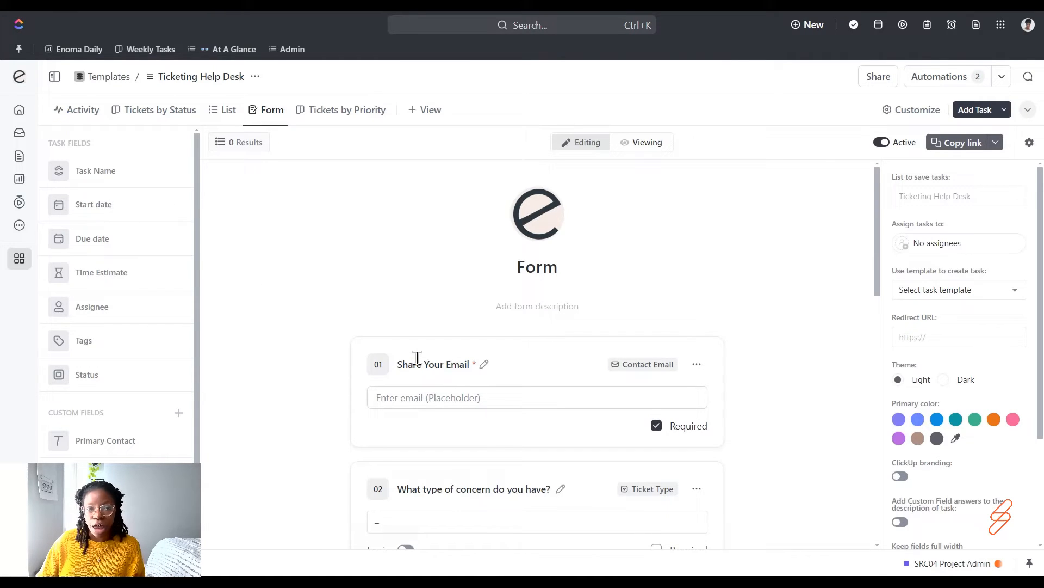
scroll(422, 364, down, 3)
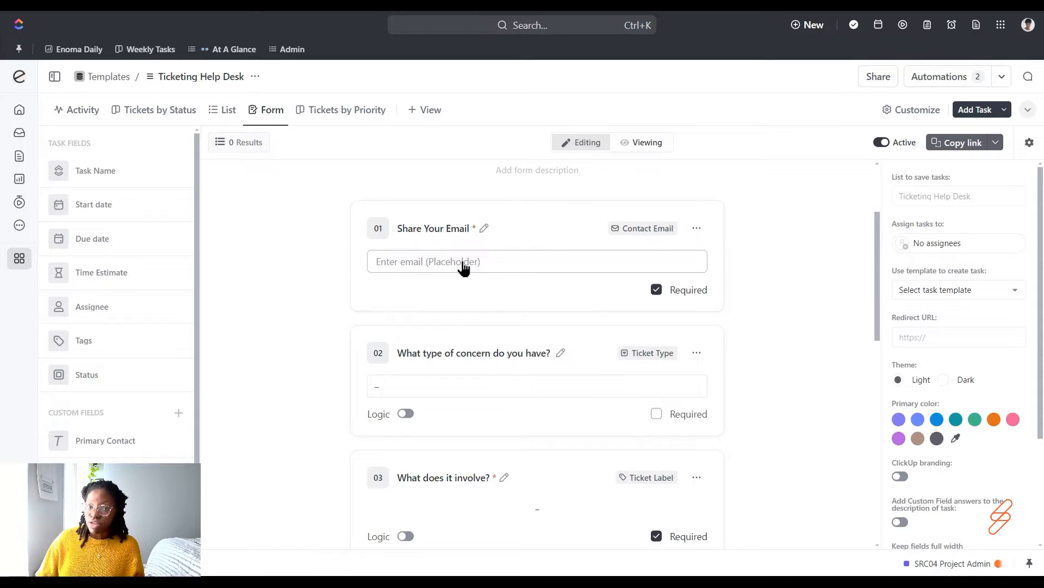
scroll(462, 265, down, 3)
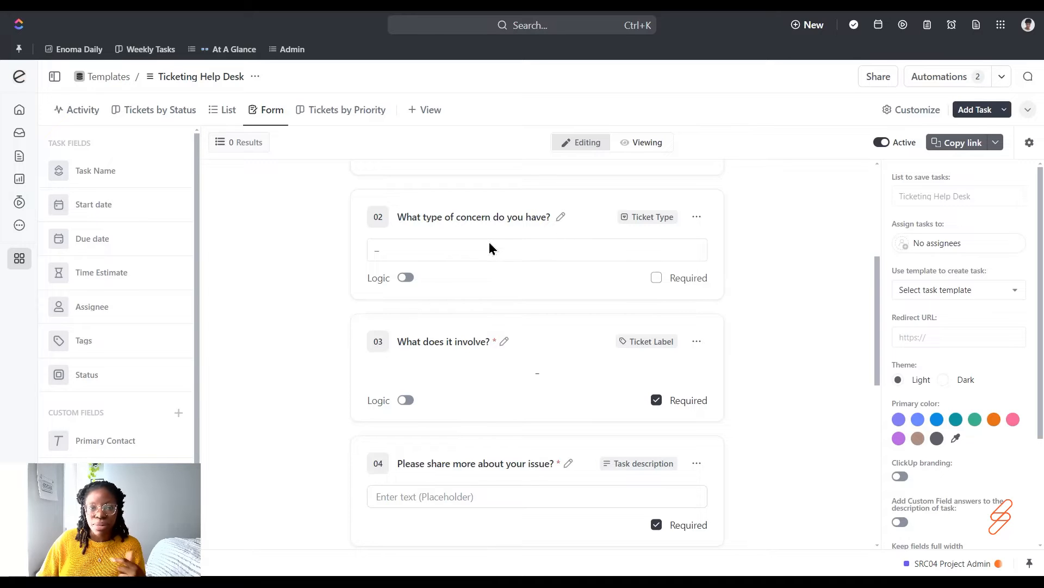
scroll(492, 250, down, 3)
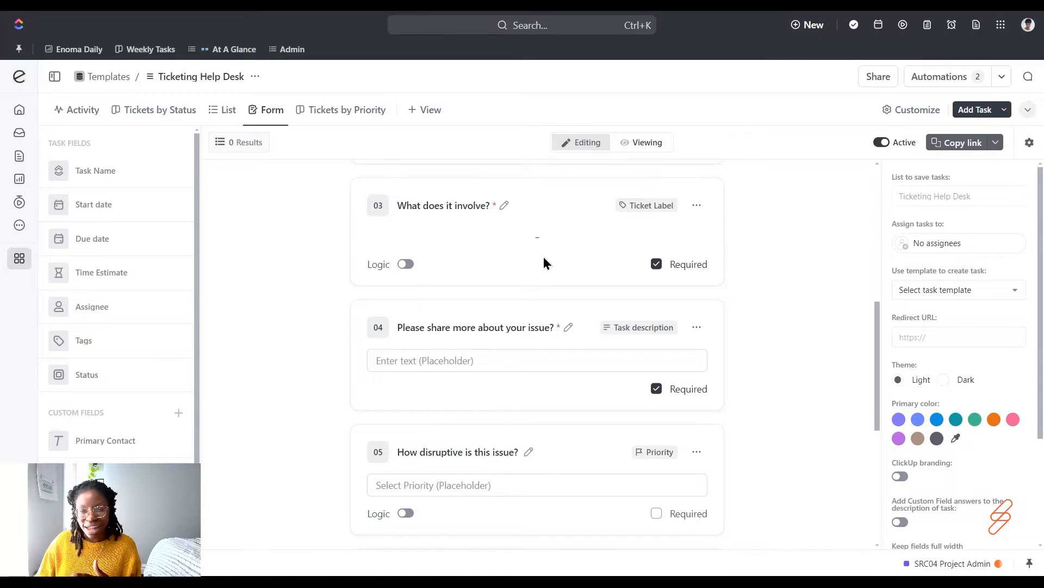
scroll(547, 245, down, 3)
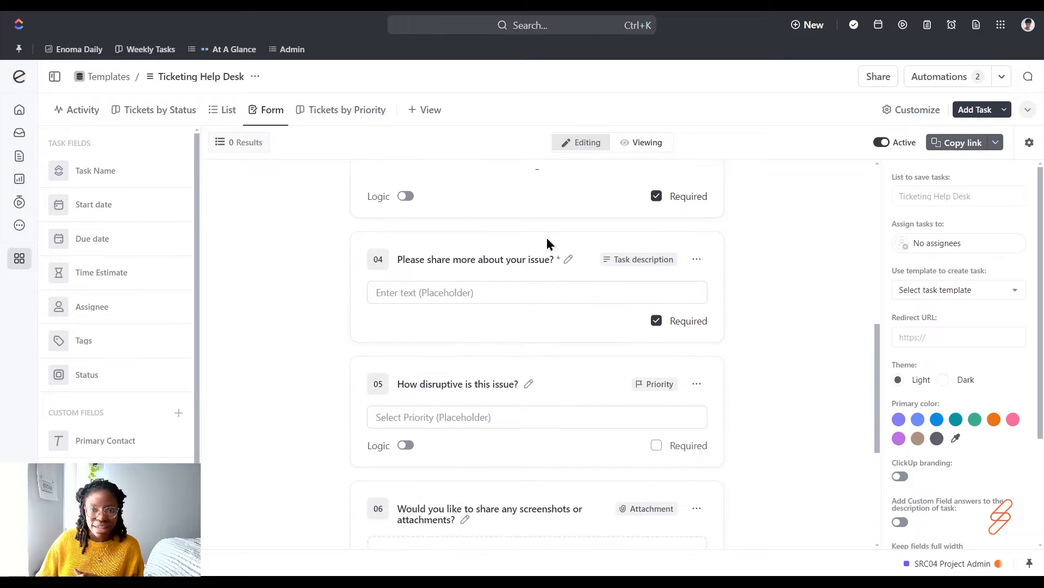
- Examine the form's issue description, priority and attachment questions, including their linked fields and required settings
click(596, 227)
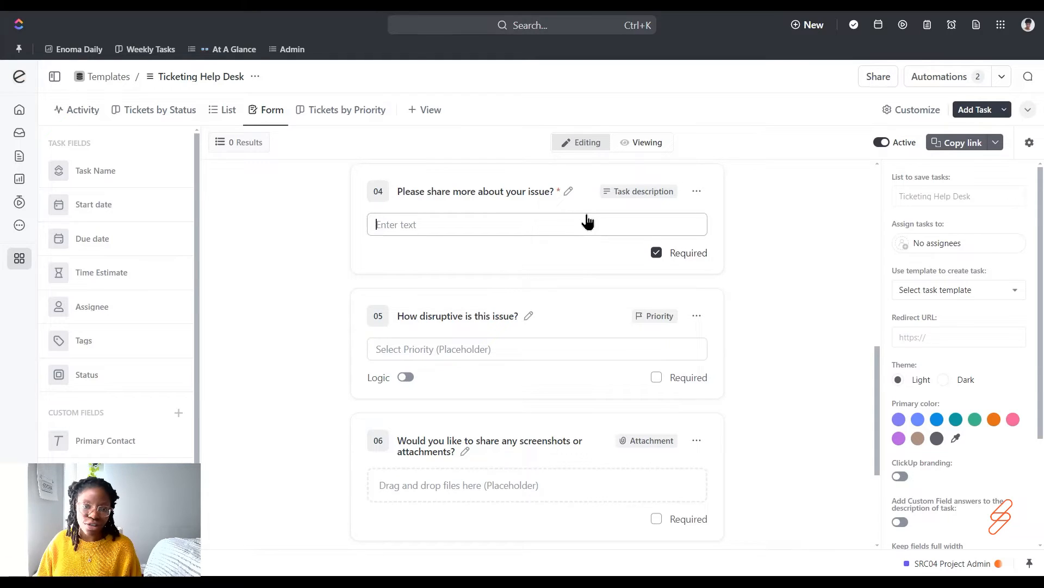
scroll(587, 222, down, 3)
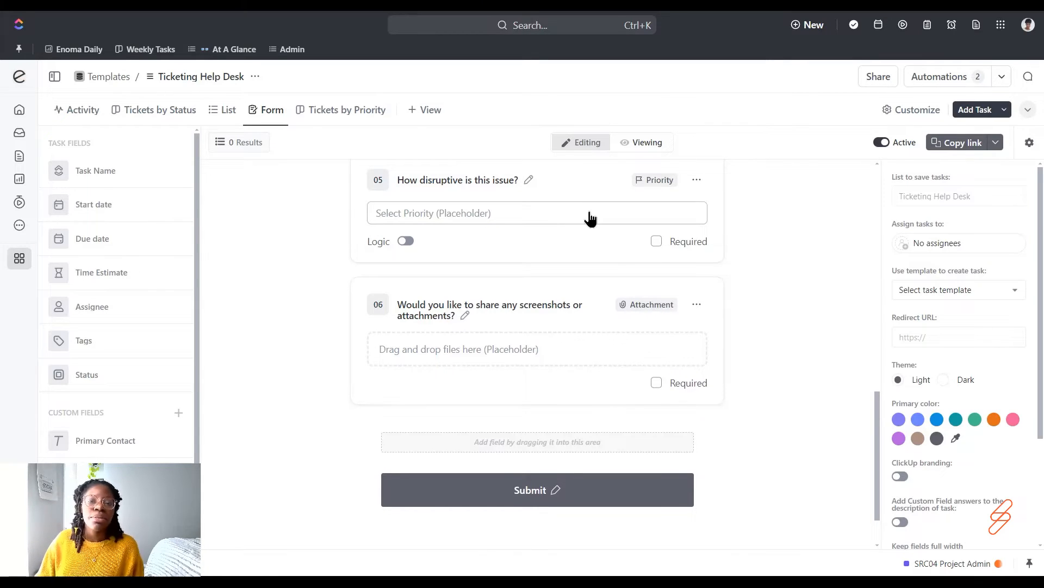
scroll(590, 218, down, 1)
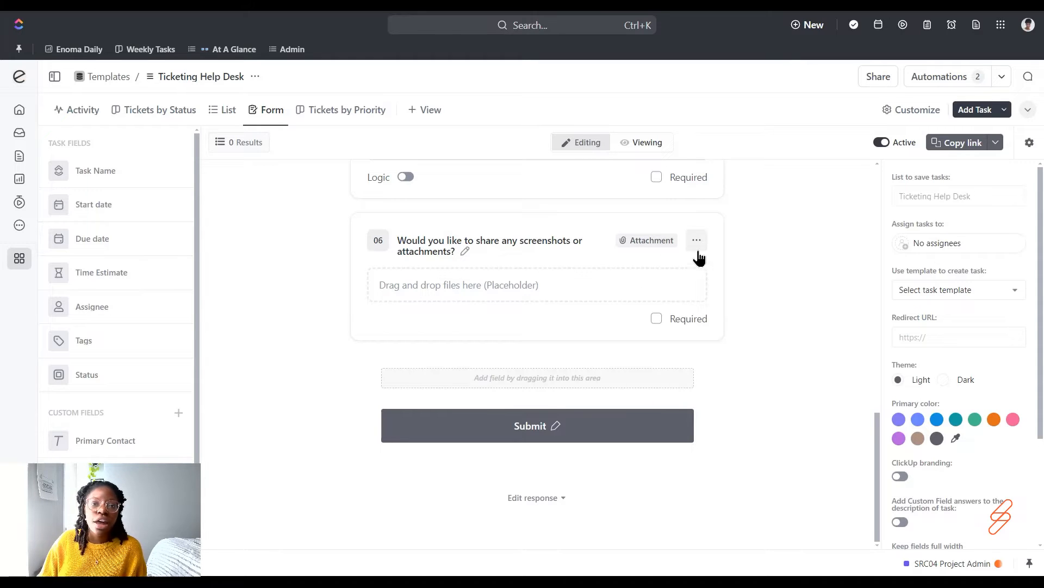
scroll(694, 260, up, 2)
scroll(688, 262, up, 5)
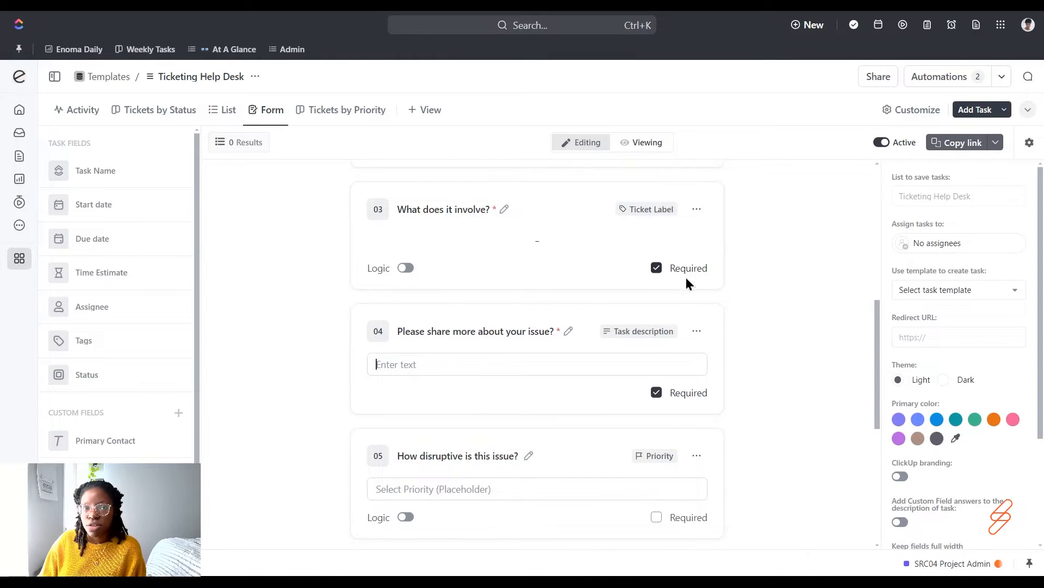
scroll(675, 289, up, 5)
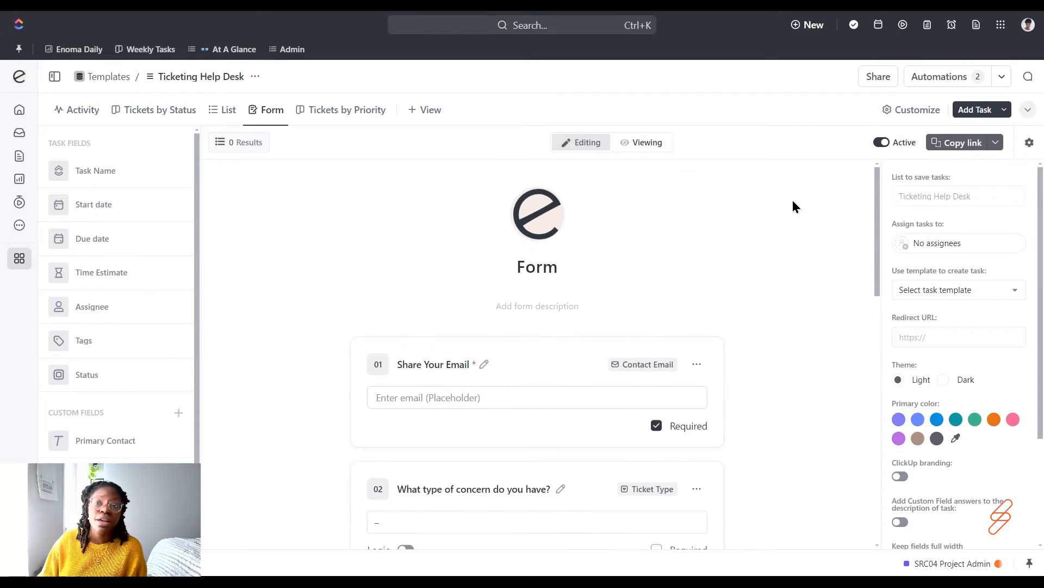
- Preview the form as a submitter and review how its questions are laid out down to the submit area
click(653, 143)
scroll(647, 312, down, 5)
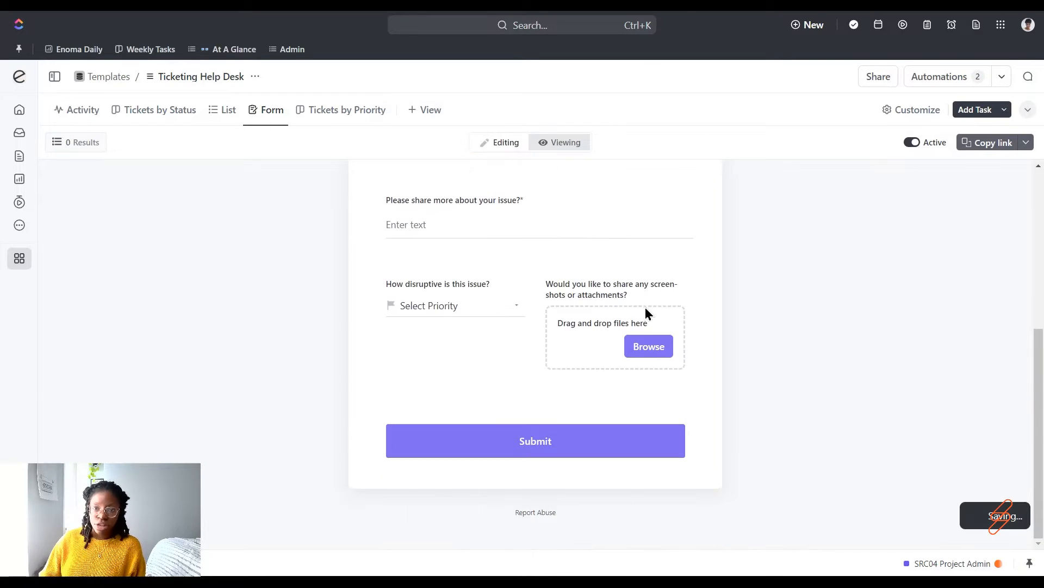
scroll(646, 311, up, 5)
scroll(668, 340, down, 5)
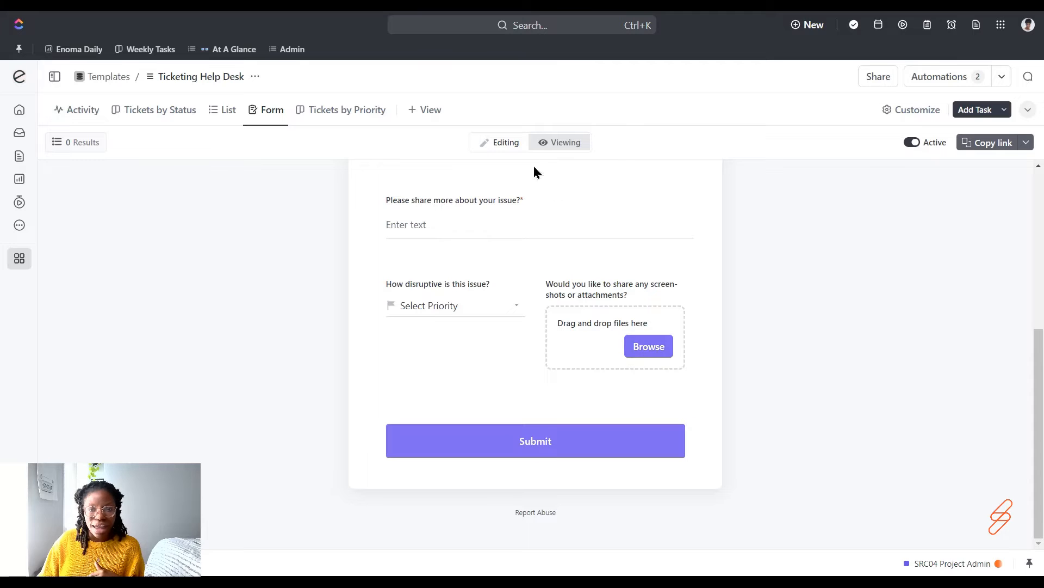
- Return the form to editing mode and turn on the option to keep fields full width
click(501, 142)
scroll(630, 415, down, 10)
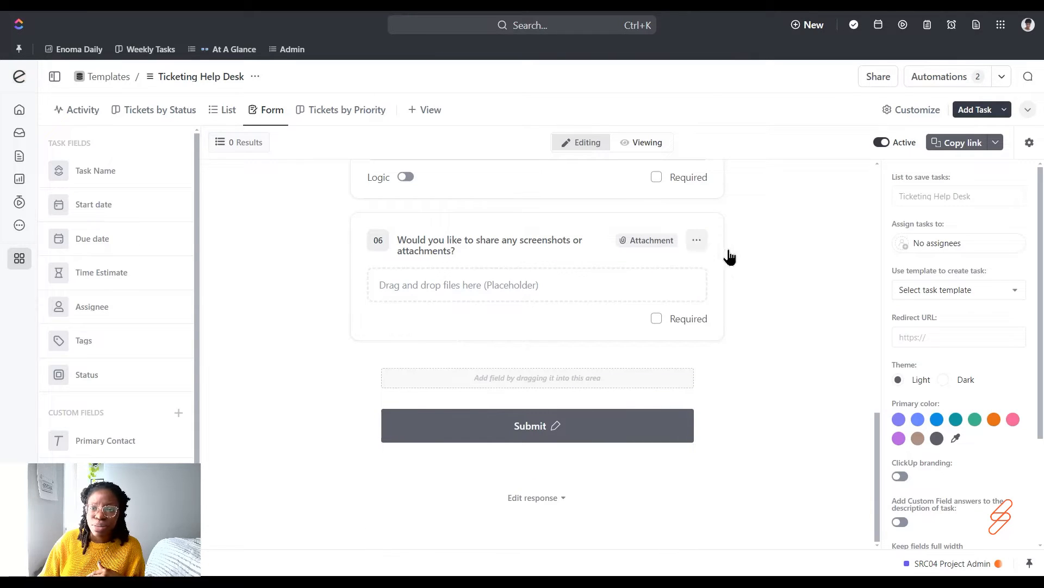
scroll(946, 375, down, 2)
scroll(946, 379, down, 1)
click(900, 423)
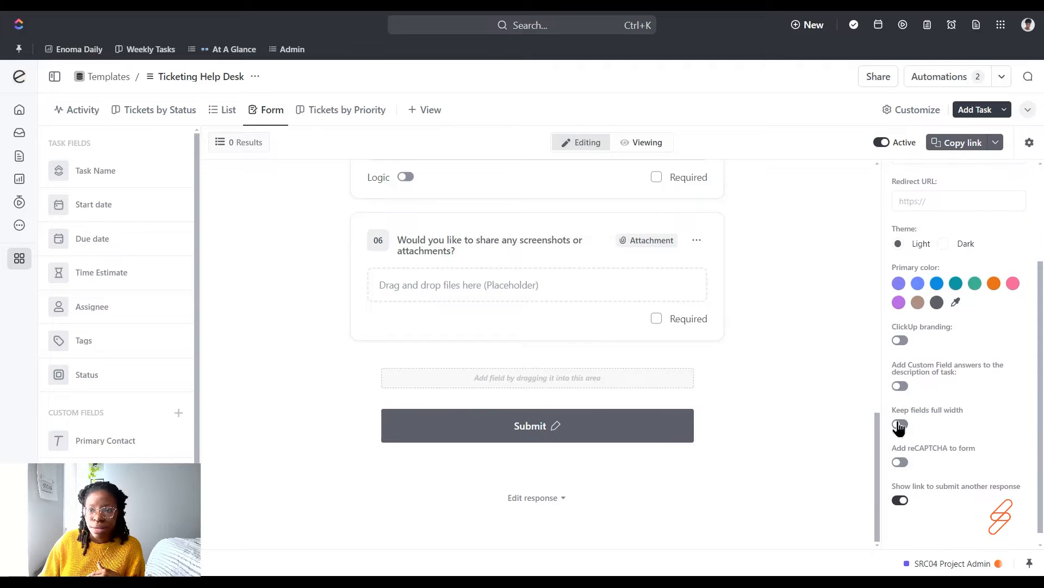
click(899, 462)
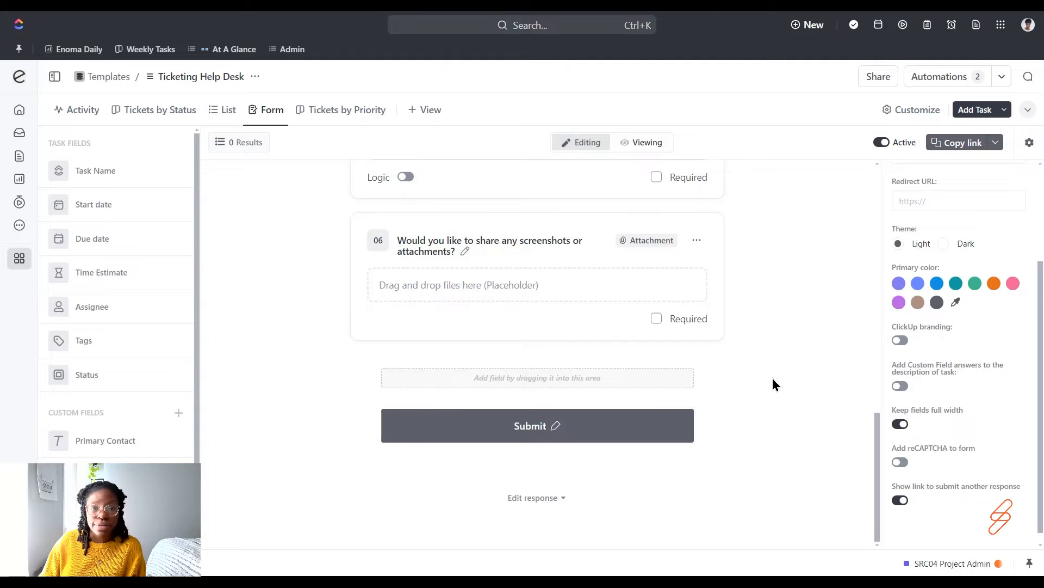
- Preview the form again as a submitter to check the full-width layout of all questions
scroll(676, 338, up, 4)
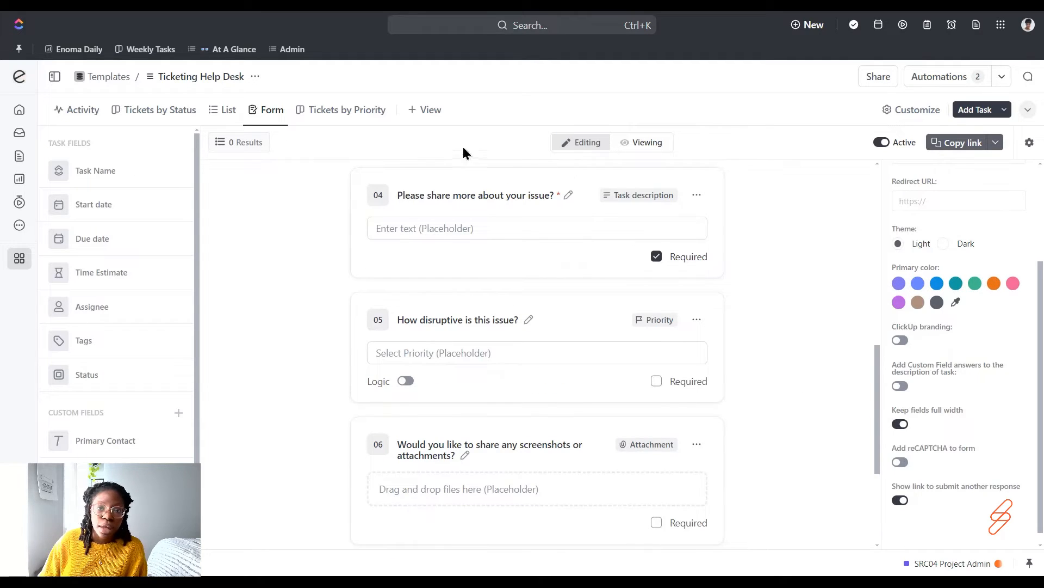
click(636, 142)
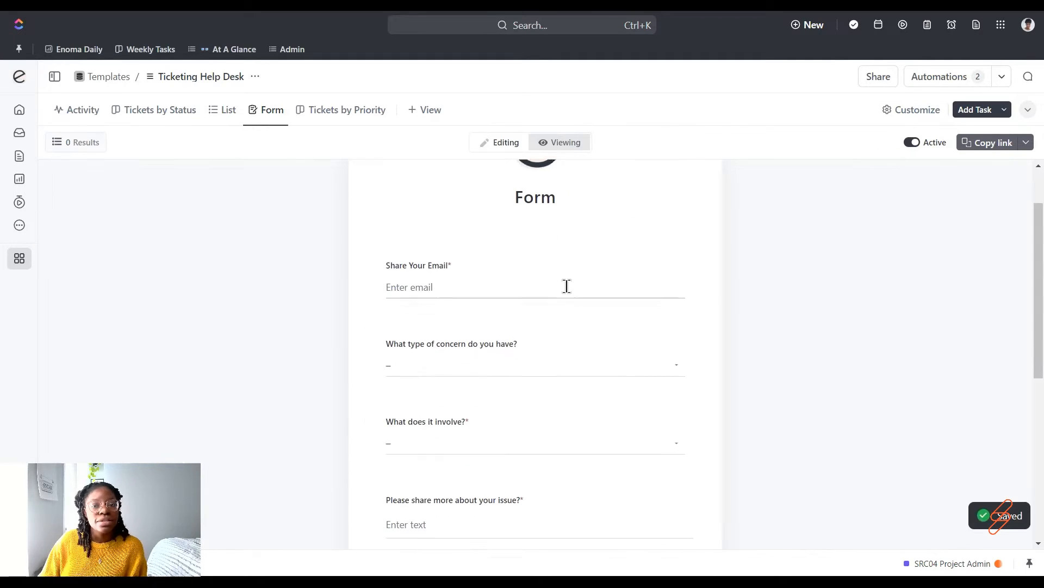
scroll(567, 286, down, 6)
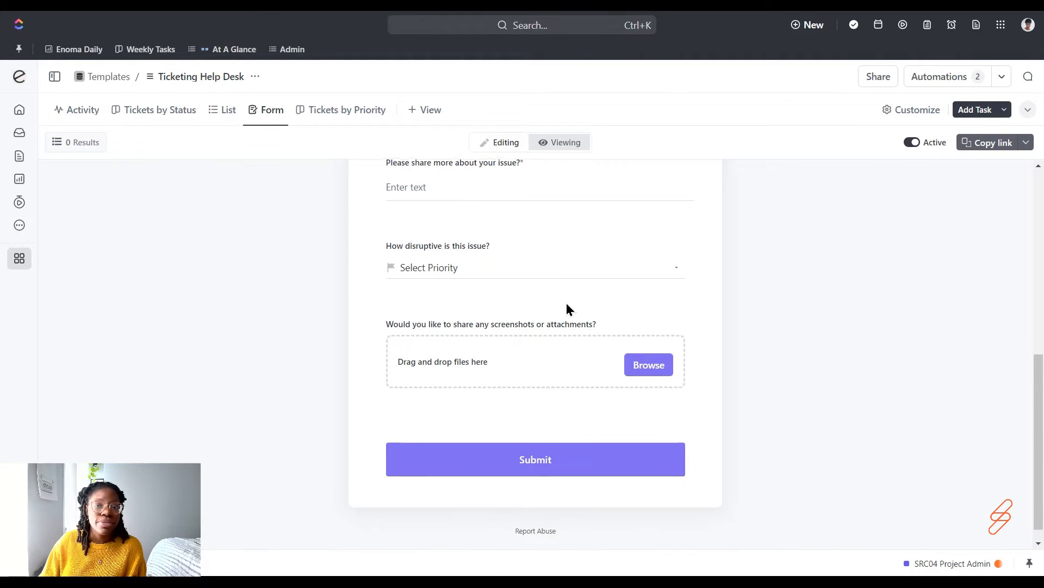
scroll(566, 305, down, 1)
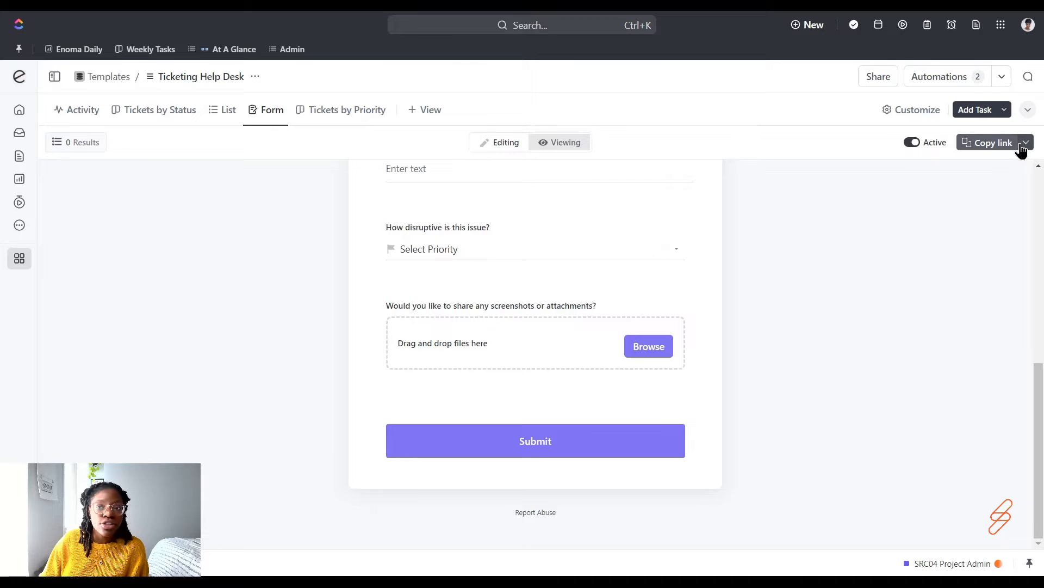
- Review the form's sharing settings for link expiry, search engines and embedding, and copy the form link
click(913, 146)
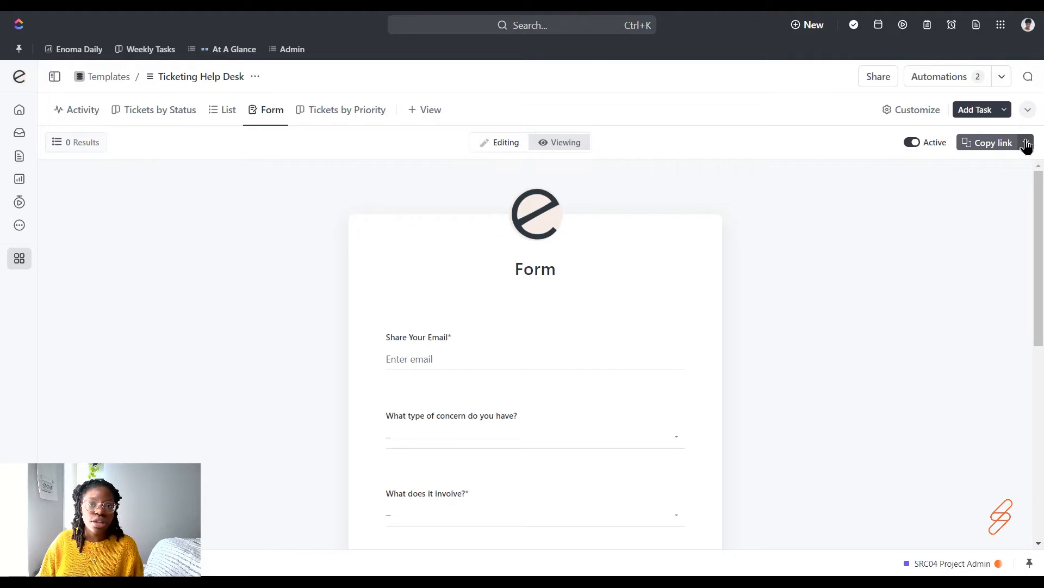
click(1026, 143)
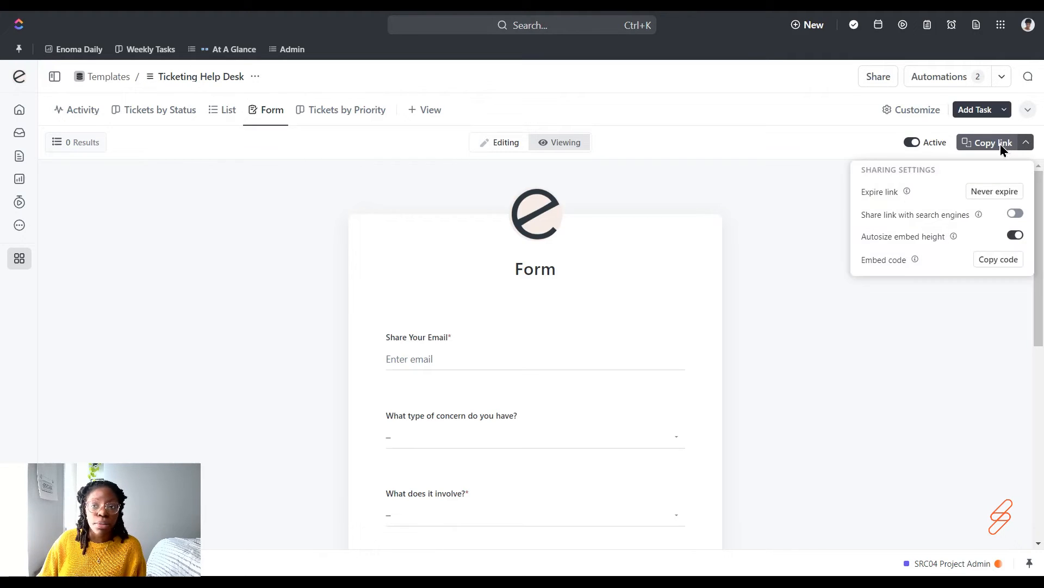
click(1001, 145)
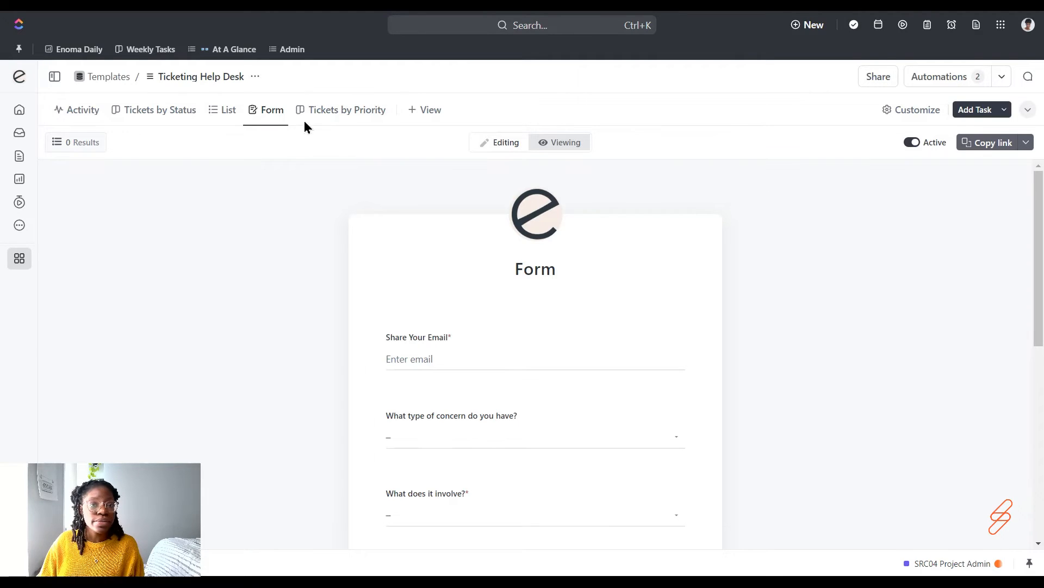
- Review the tickets in the Tickets by Status board, the List view and the Tickets by Priority board
click(115, 111)
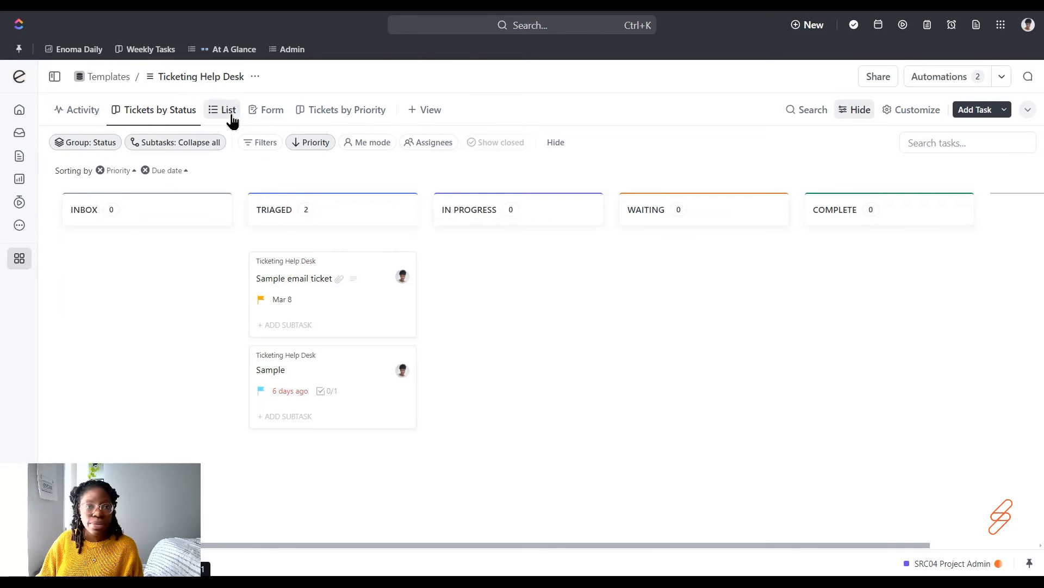
click(231, 116)
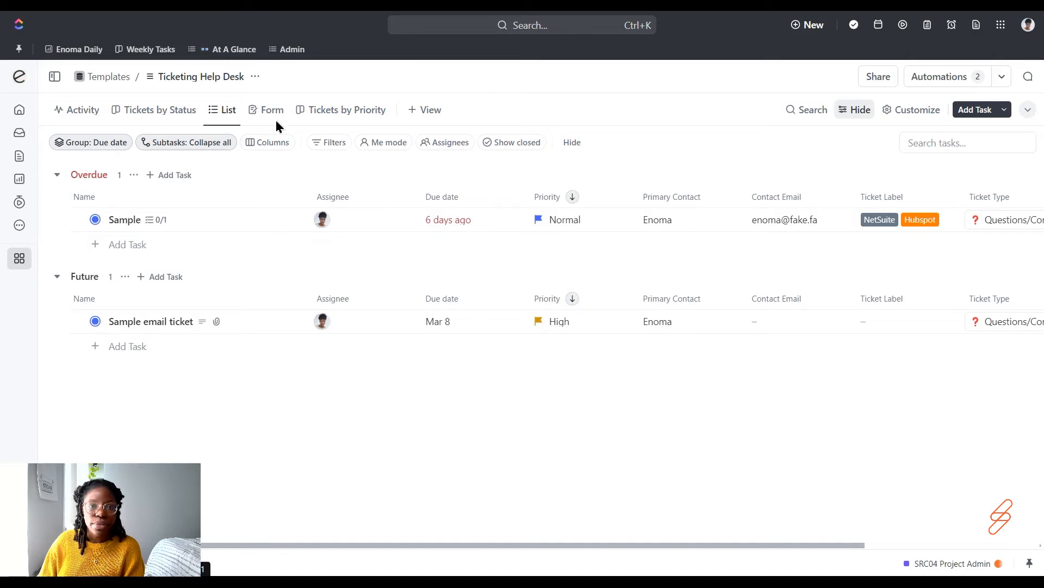
click(304, 112)
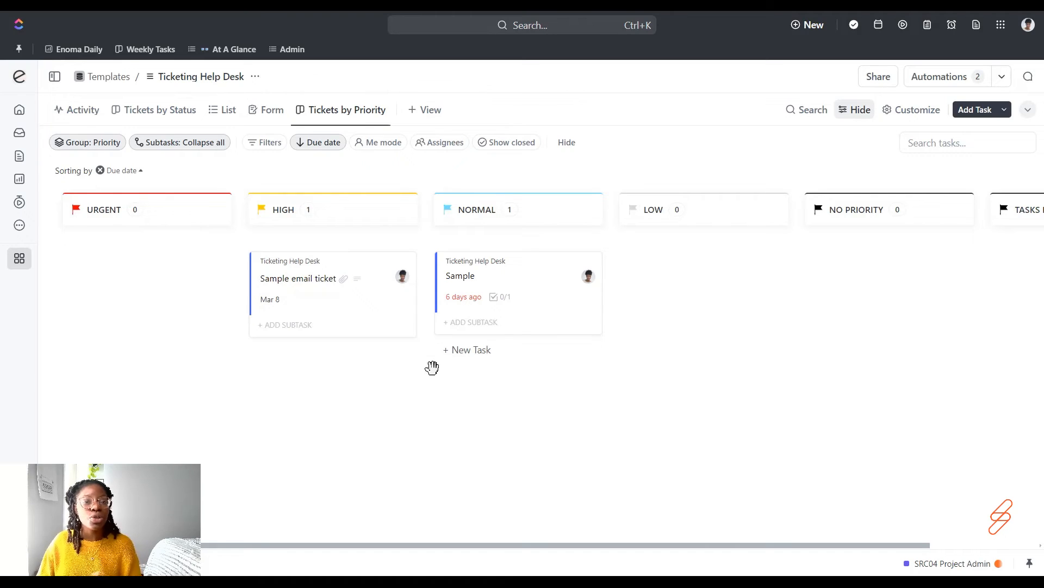
- Return to the Tickets by Status board and open the Sample ticket to review its details and custom fields
click(172, 123)
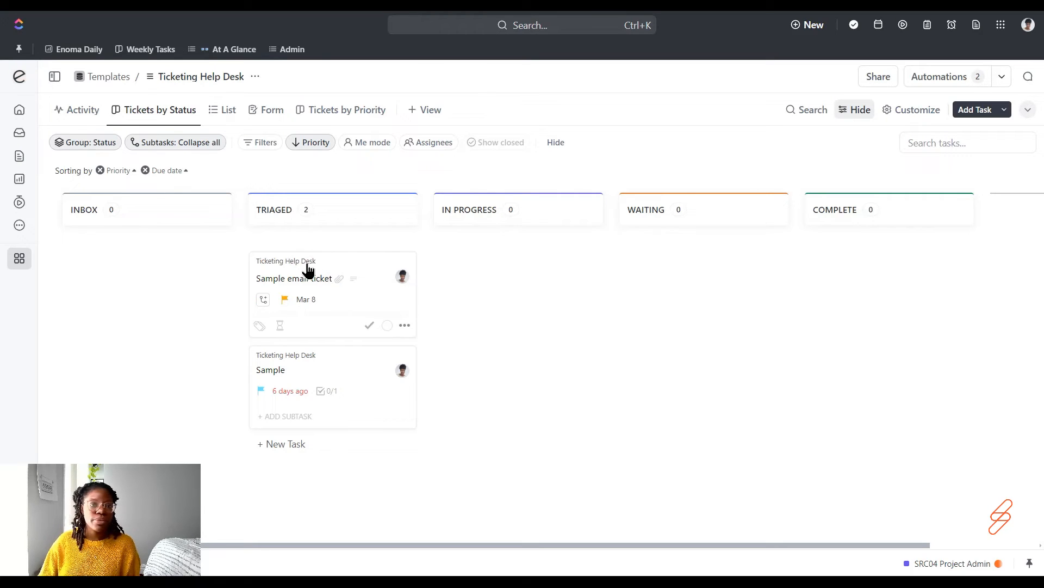
click(344, 372)
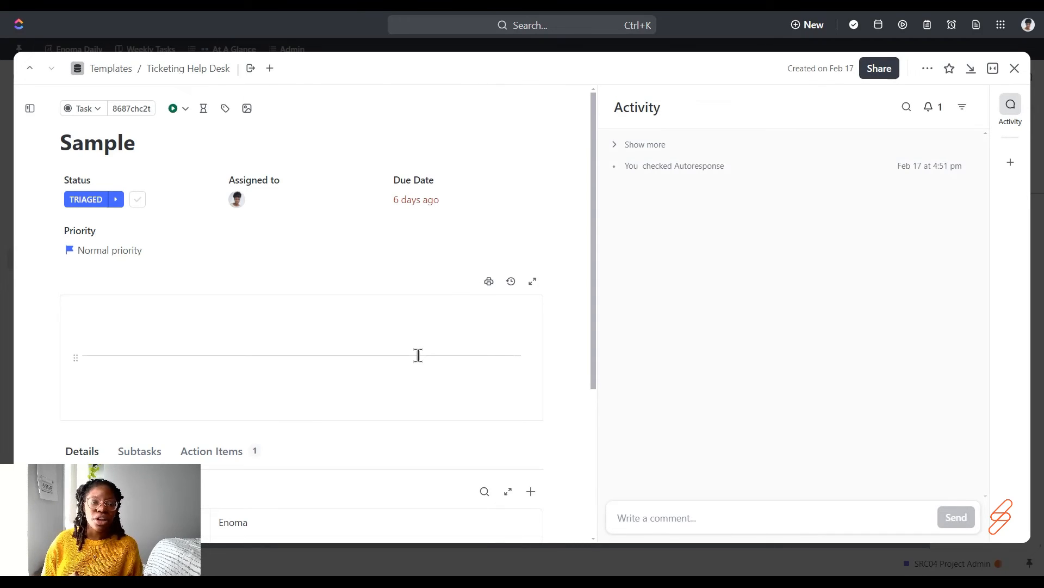
scroll(419, 345, down, 3)
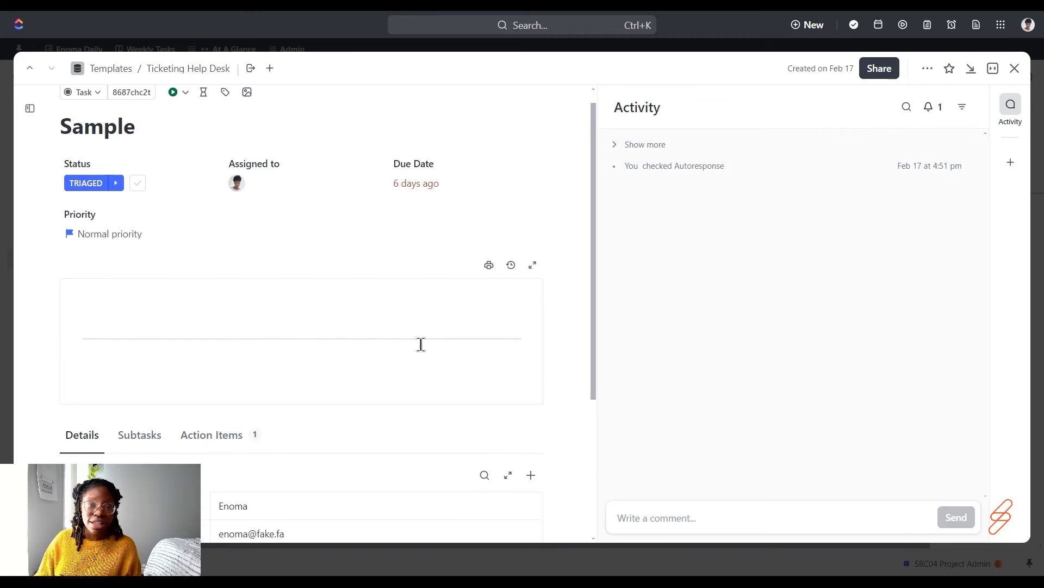
scroll(429, 294, up, 1)
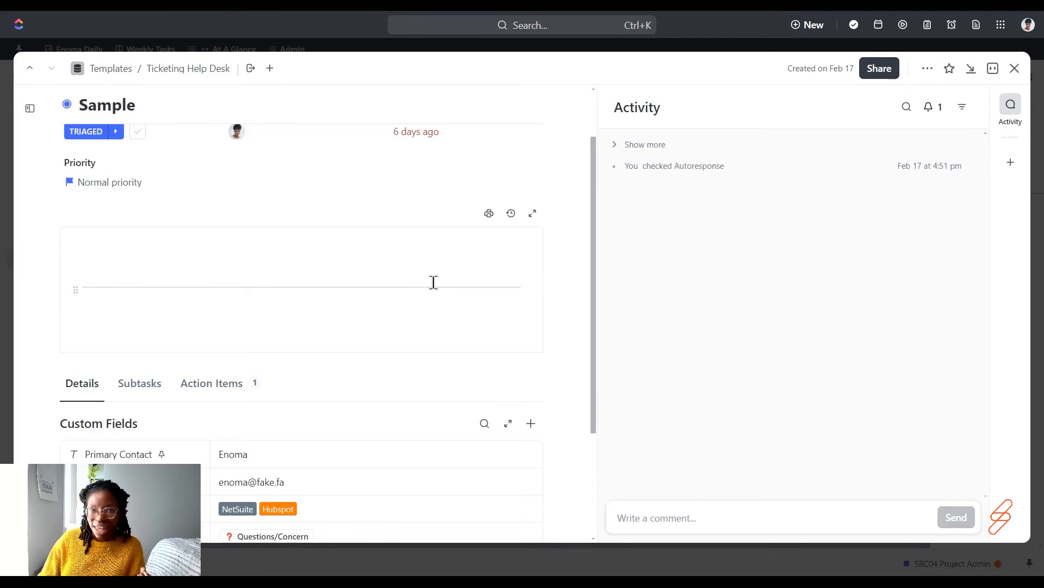
scroll(433, 282, up, 1)
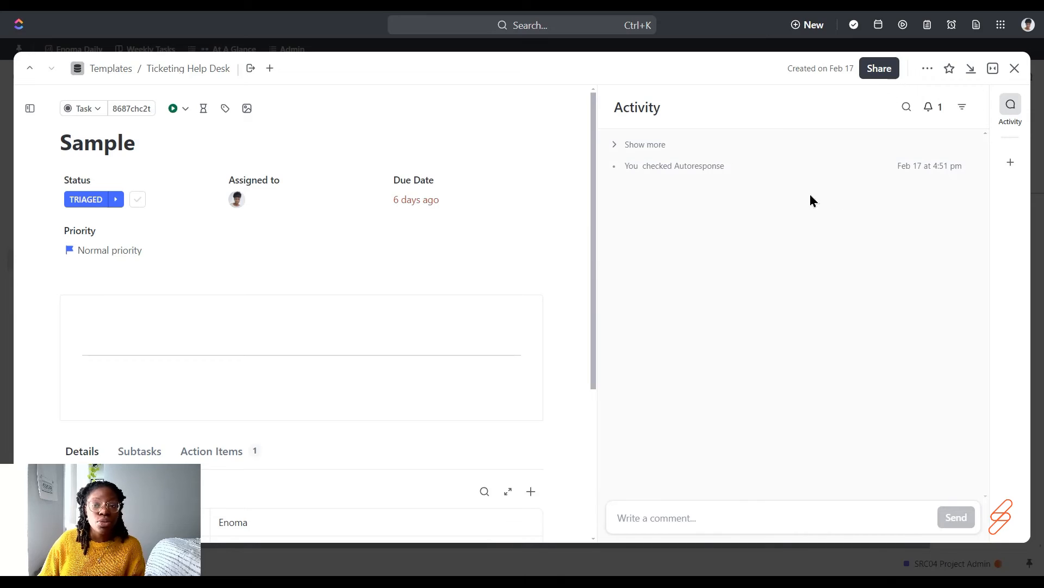
- Merge the Sample ticket into the Sample email ticket
click(927, 69)
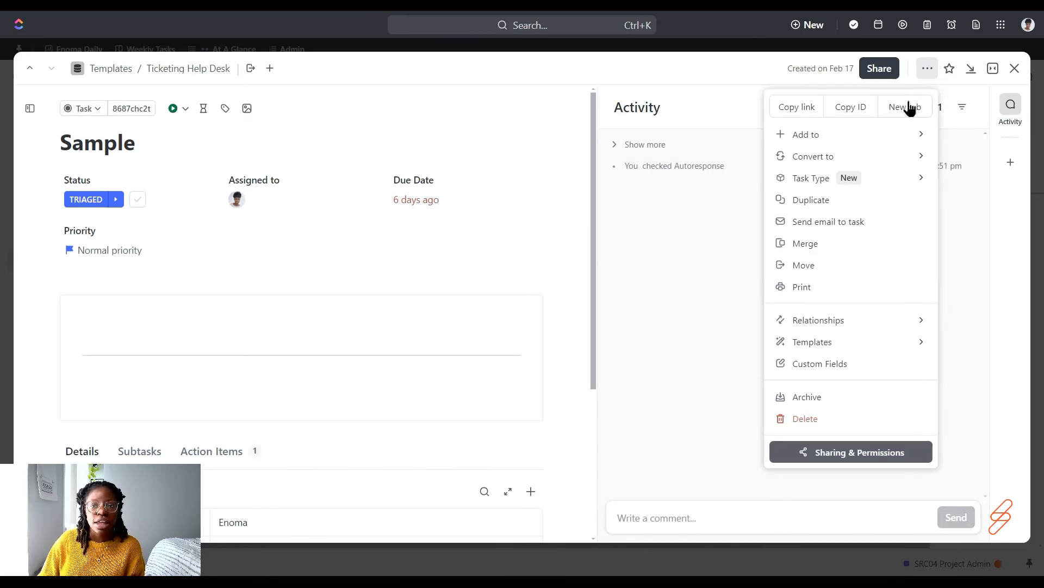
click(849, 246)
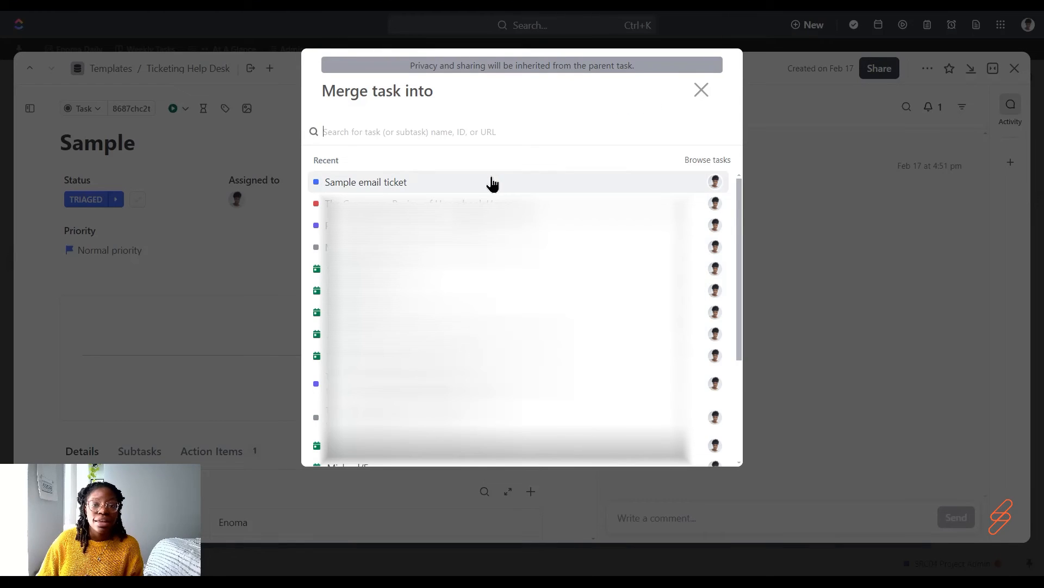
click(357, 183)
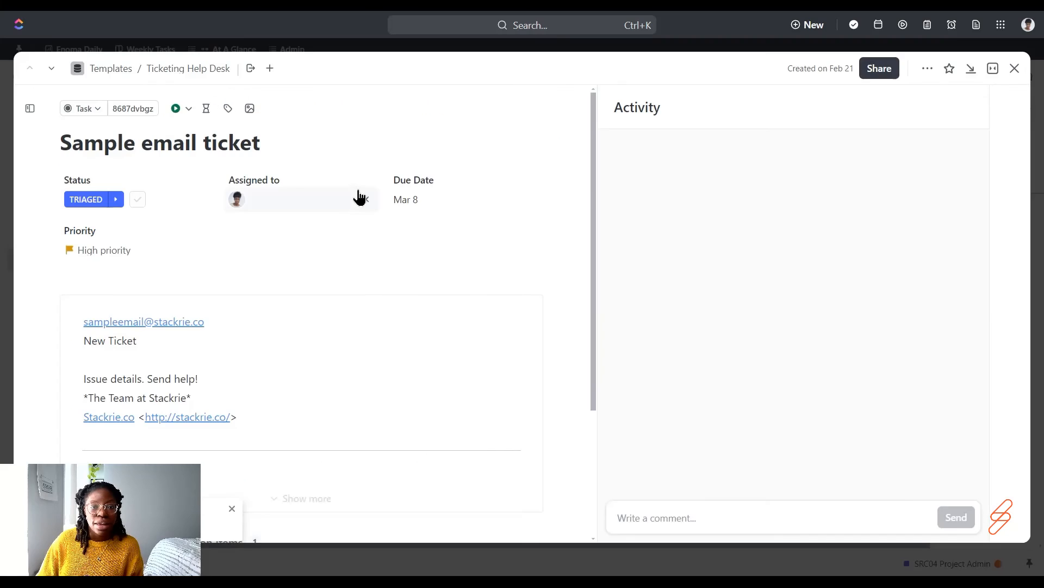